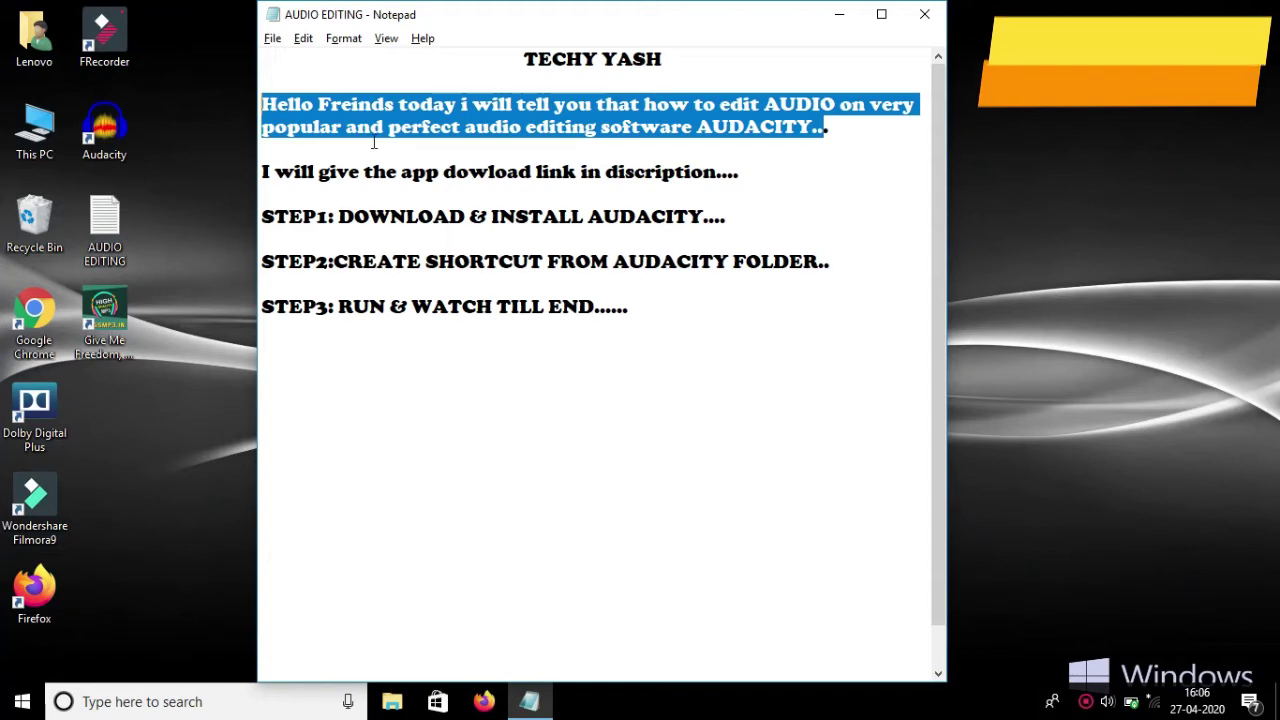
Highlight the download-link line, the STEP1 line and the STEP2 line of the notes one after another.
left_click_drag(756, 185, 262, 172)
left_click_drag(775, 219, 310, 196)
left_click(35, 130)
left_click(105, 128)
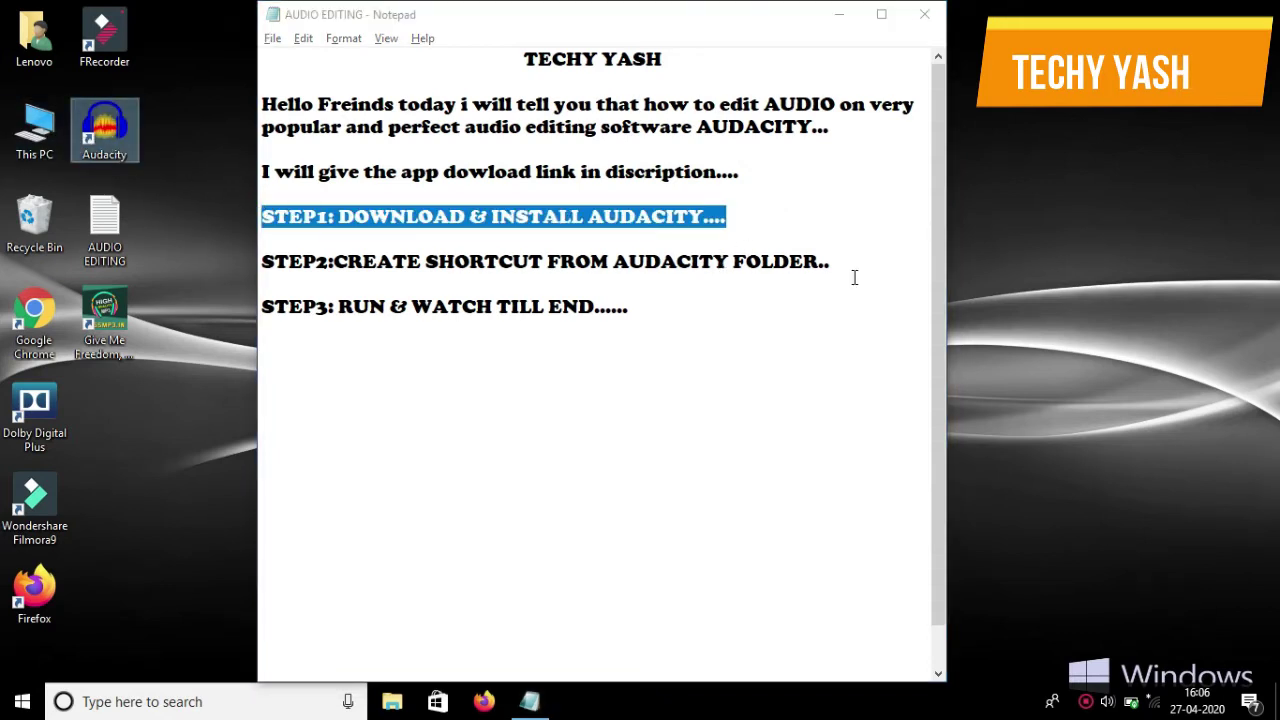
left_click_drag(851, 270, 698, 277)
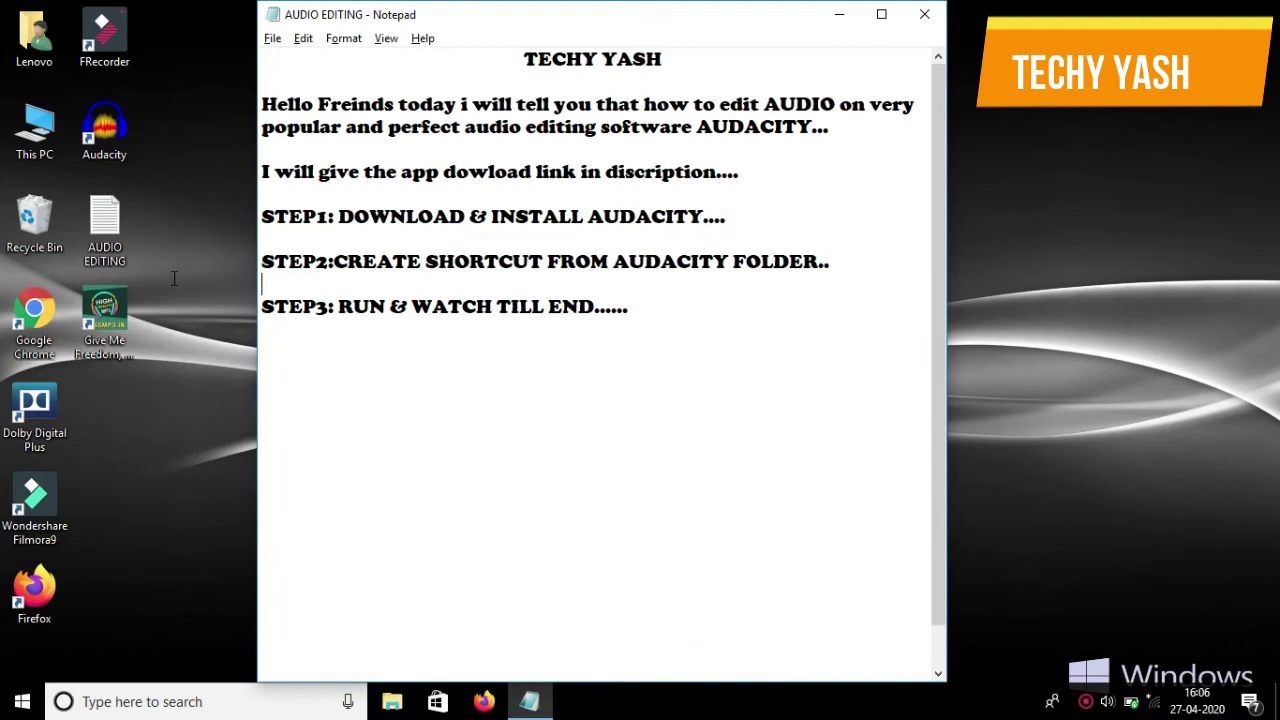
left_click_drag(262, 285, 279, 262)
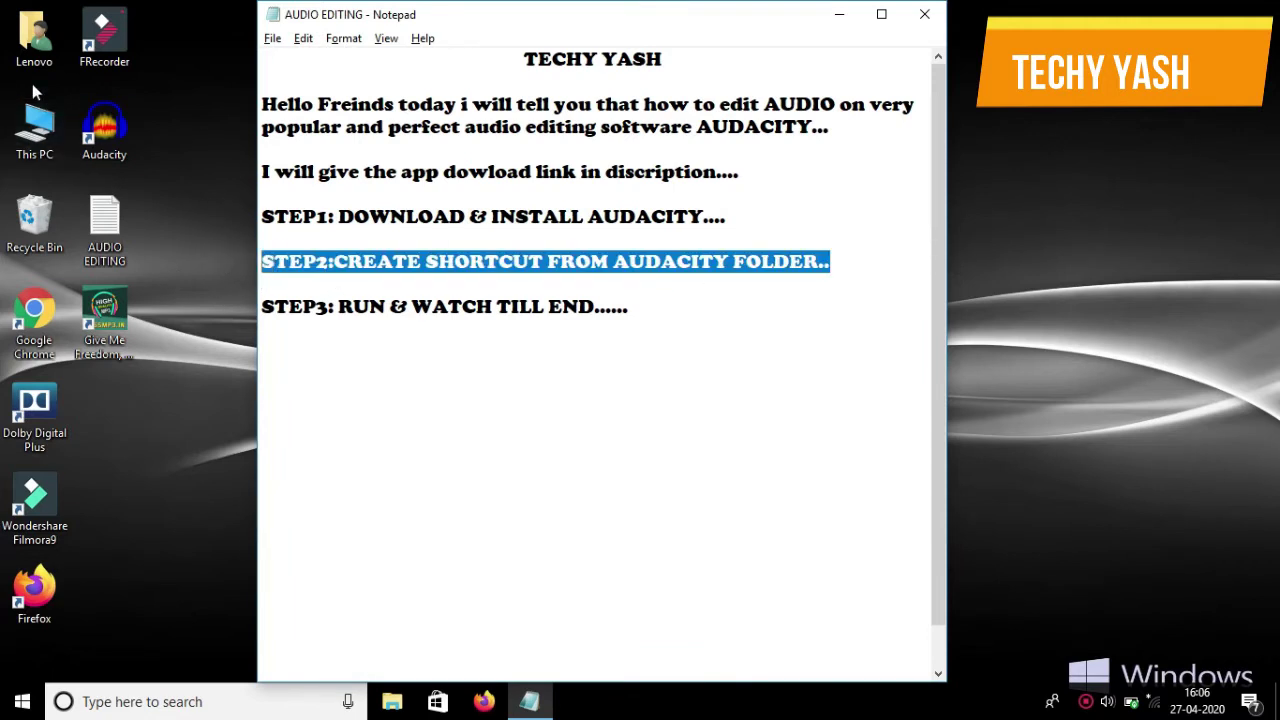
Open the Audacity-2.3.3 folder inside the Compressed folder of Downloads.
double_click(34, 128)
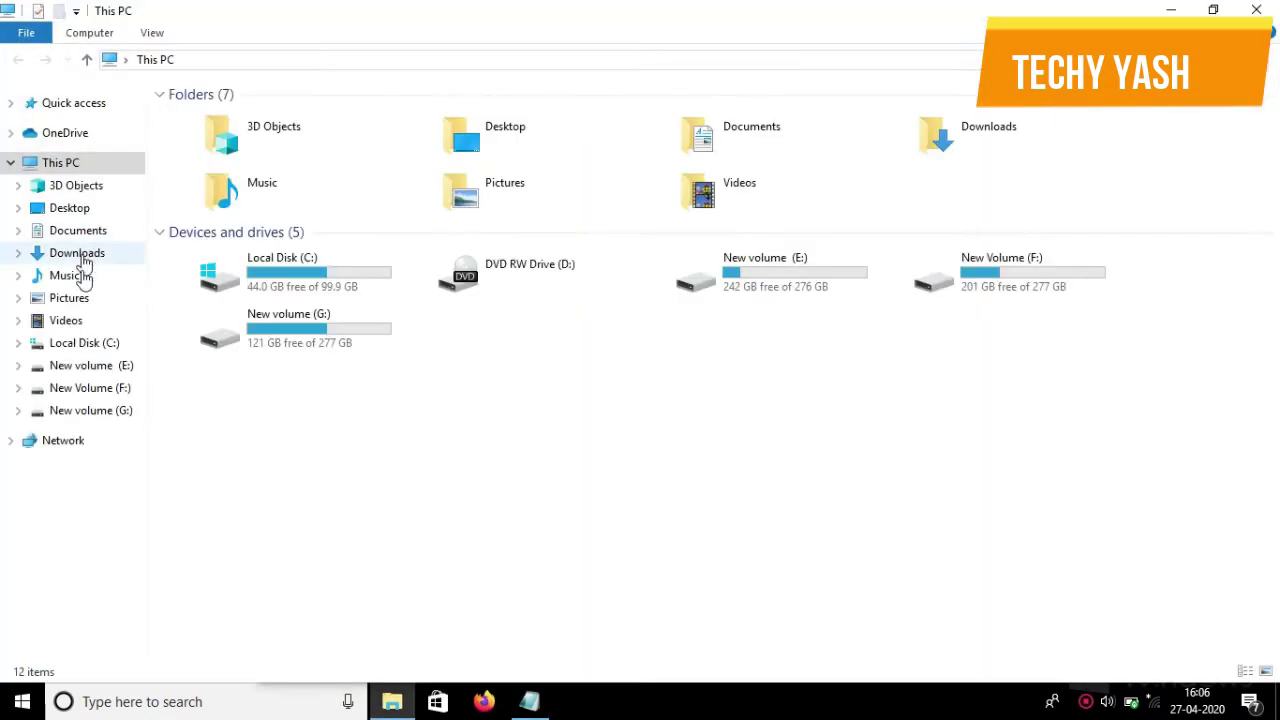
left_click(86, 252)
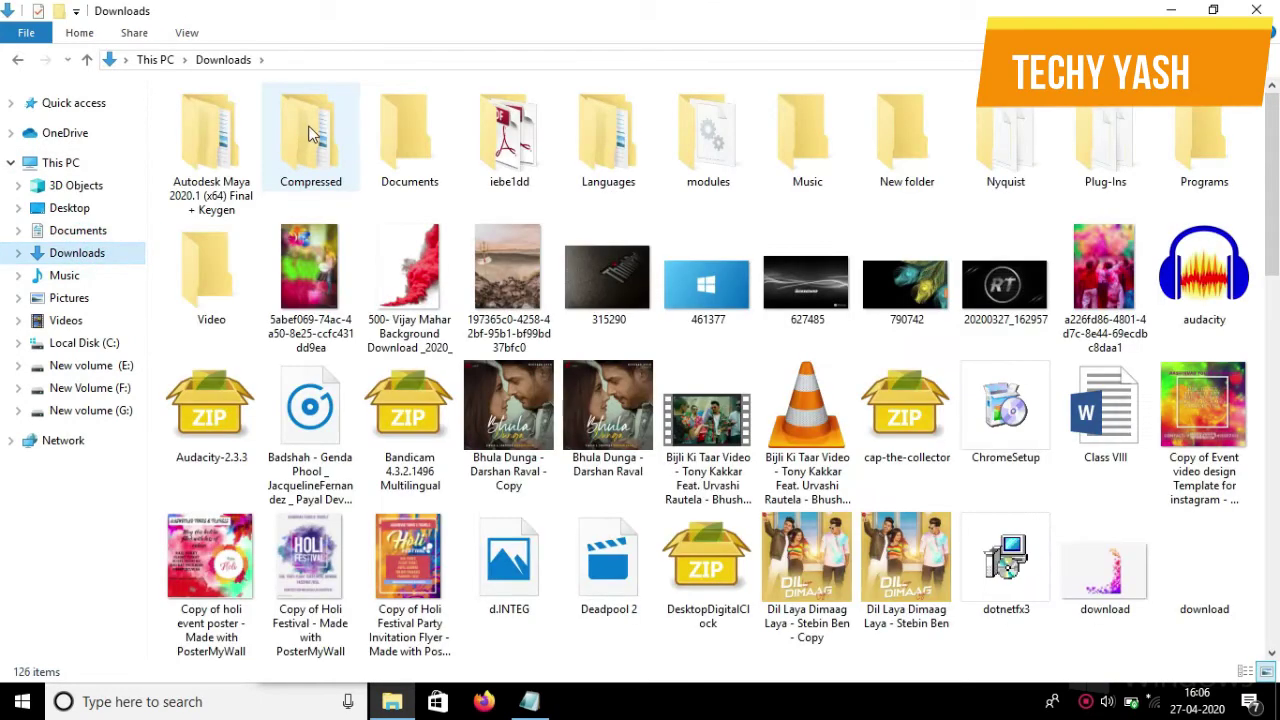
double_click(308, 130)
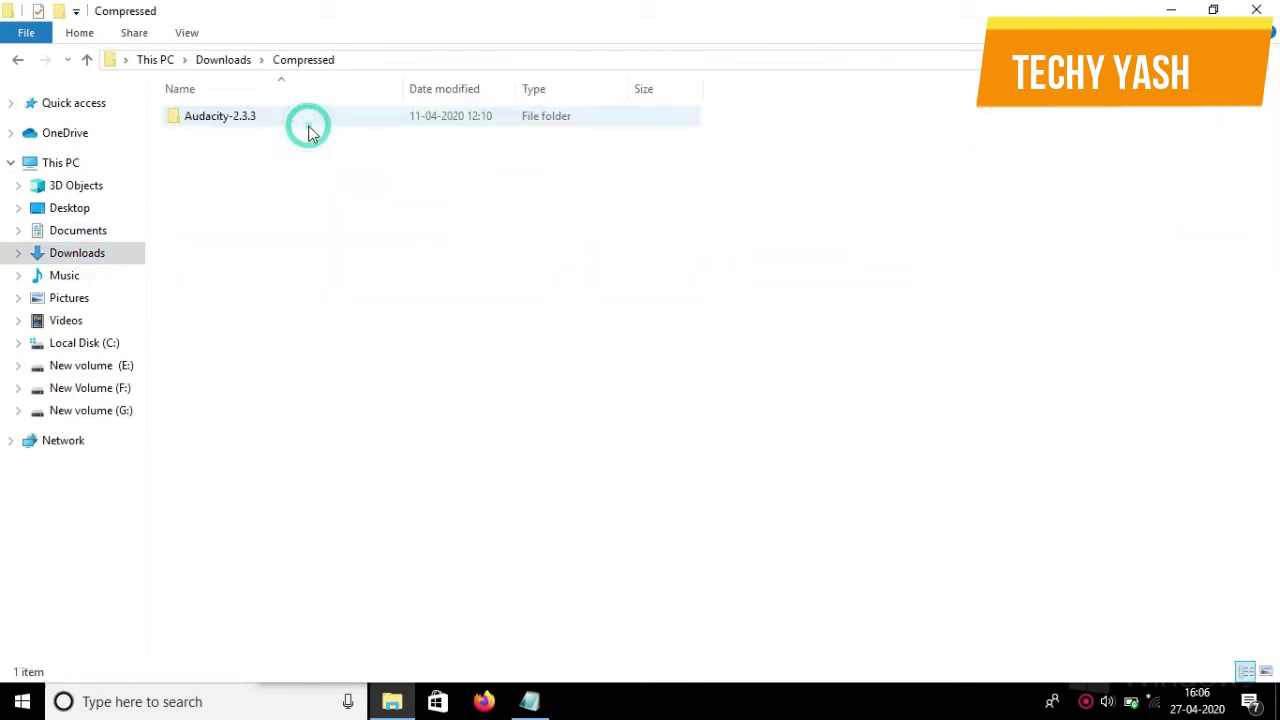
double_click(381, 120)
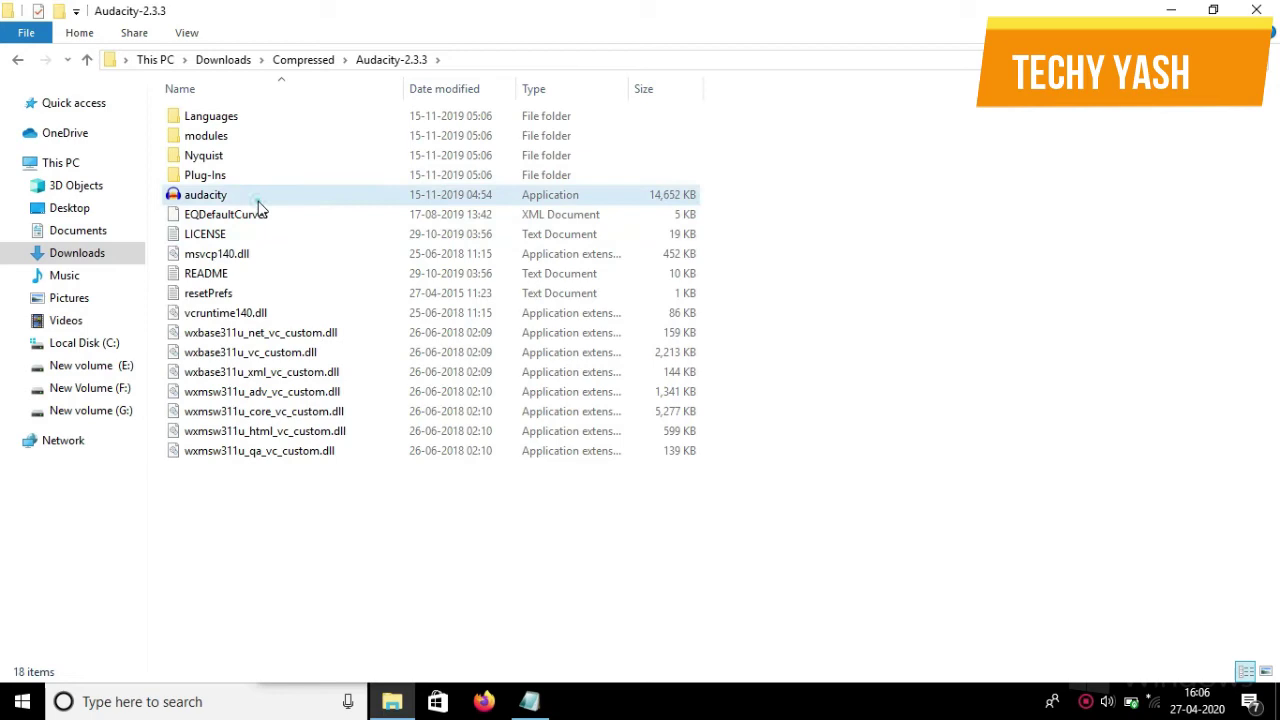
Create a desktop shortcut for the audacity application file.
left_click(257, 198)
right_click(322, 196)
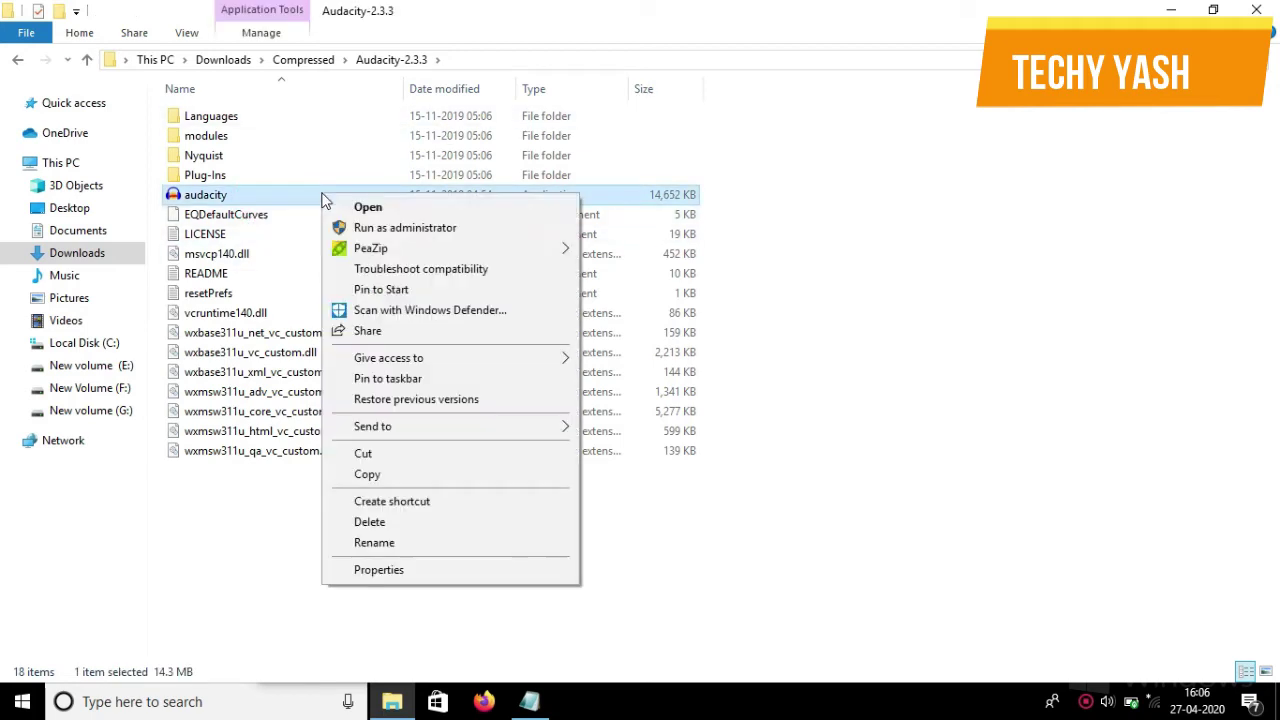
mouse_move(405, 430)
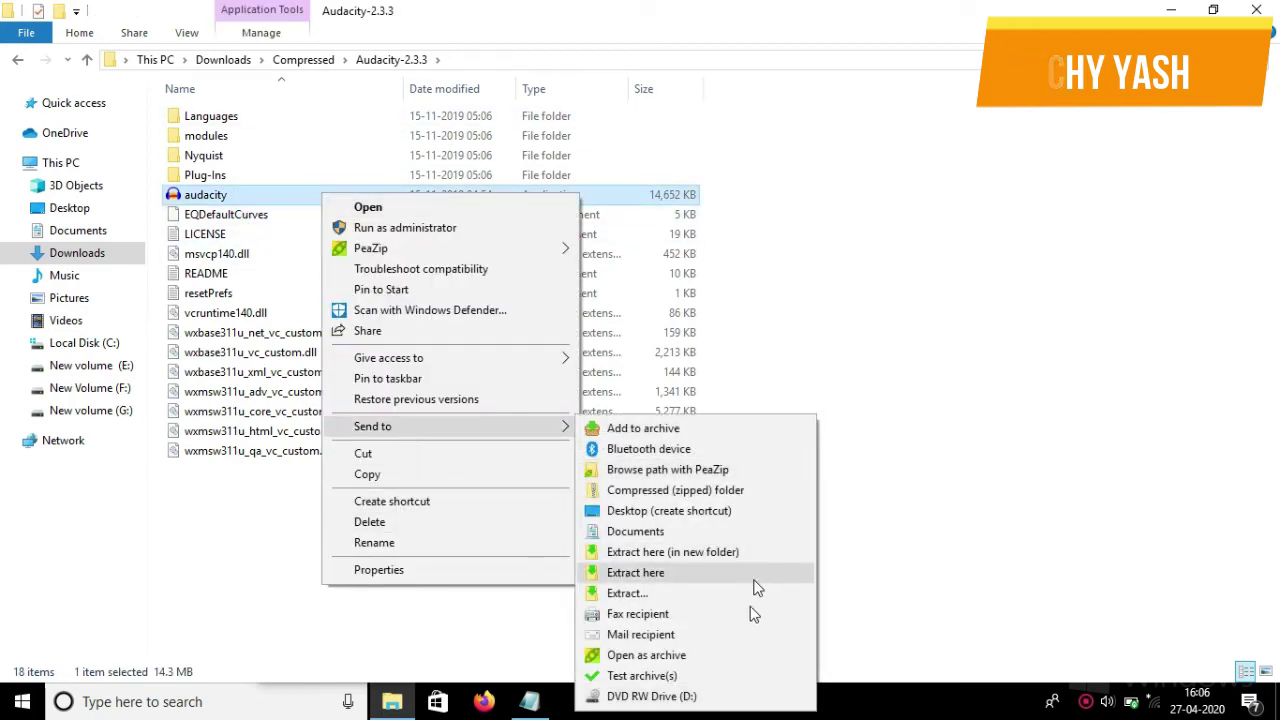
left_click(733, 512)
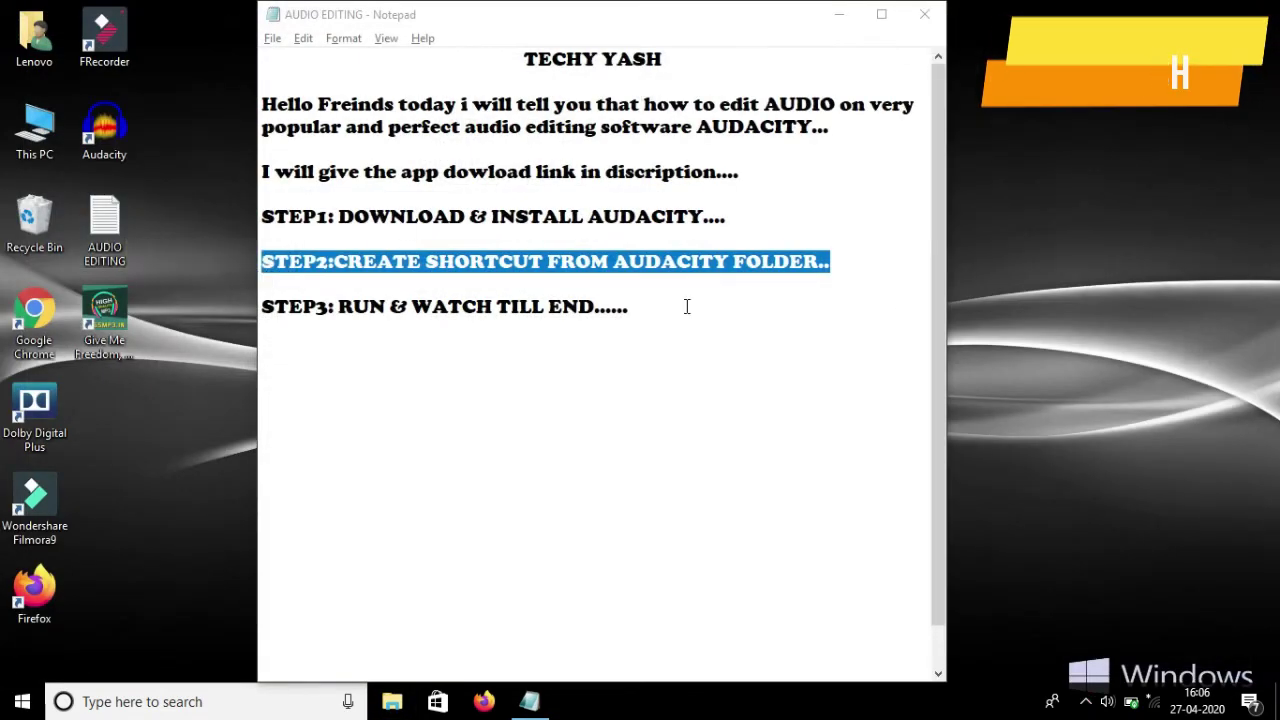
Highlight the STEP3 line about running the program in the notes.
left_click(700, 302)
key("shift+Home")
left_click(263, 340)
key("shift+Up")
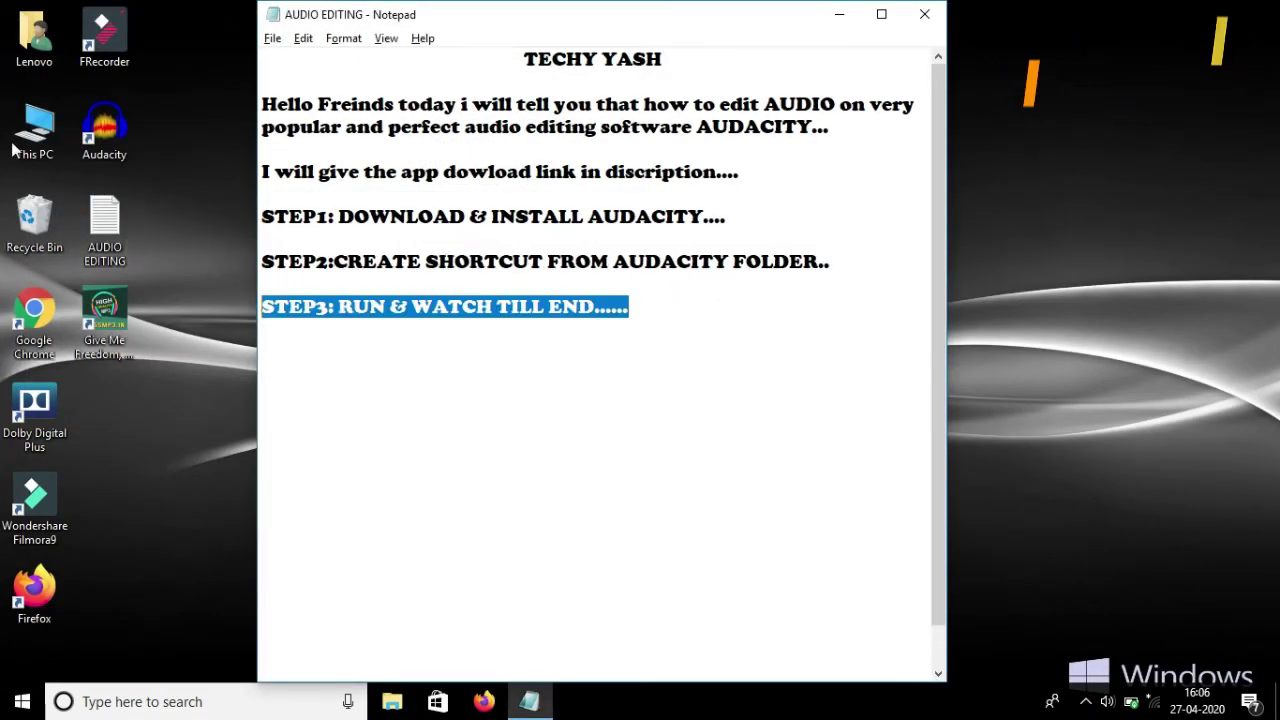
Launch Audacity from the desktop and open the audio file "Give Me Freedom, Give Me Fire - Shortcut" from the Desktop folder.
key("super+d")
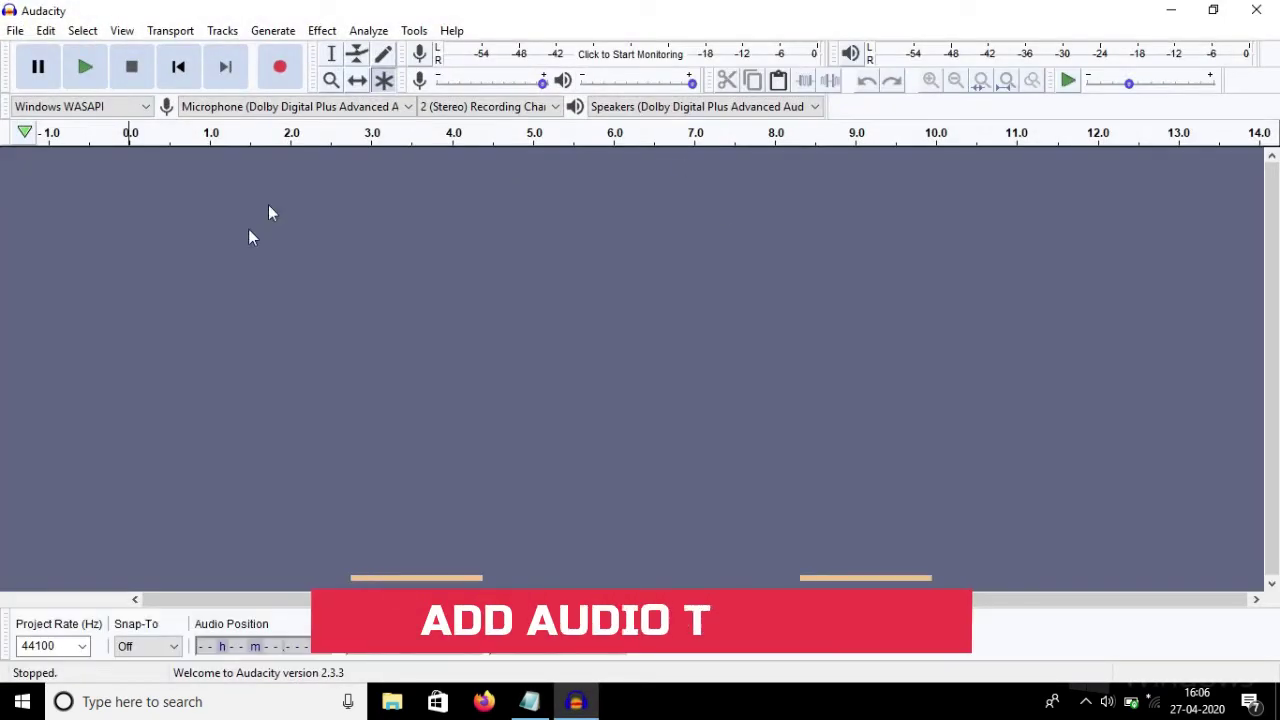
left_click(10, 28)
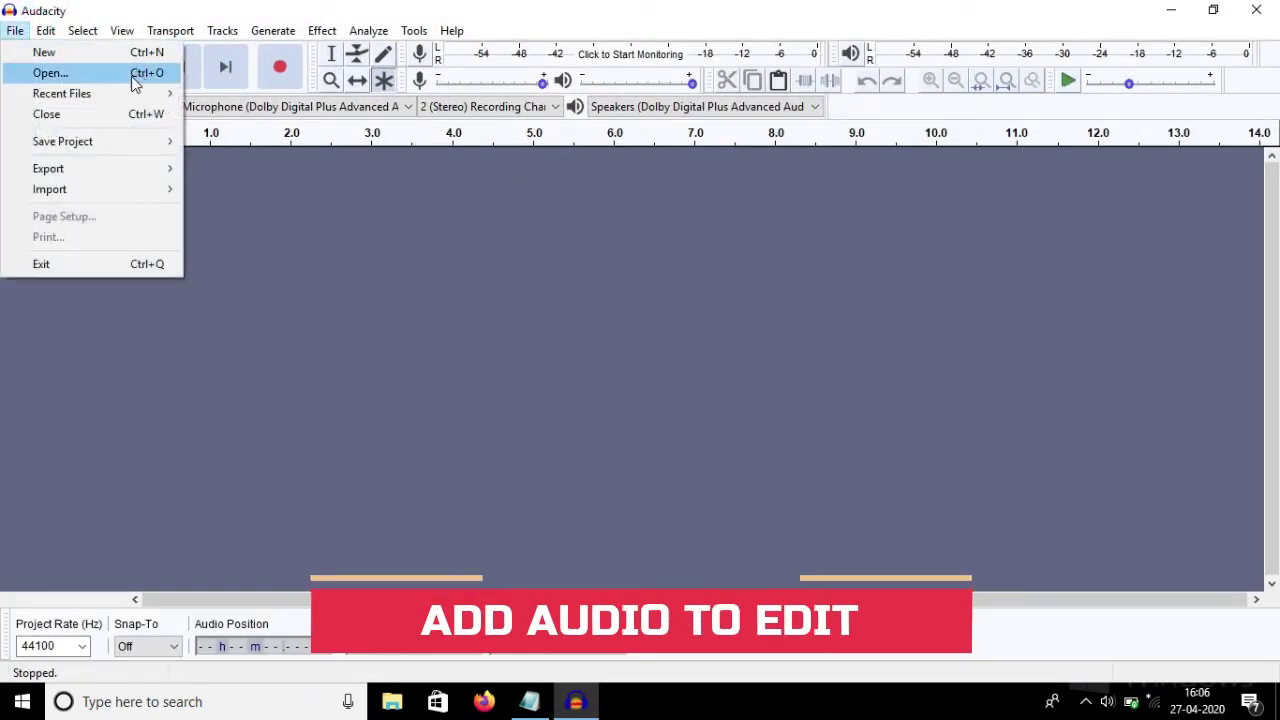
mouse_move(115, 95)
left_click(99, 75)
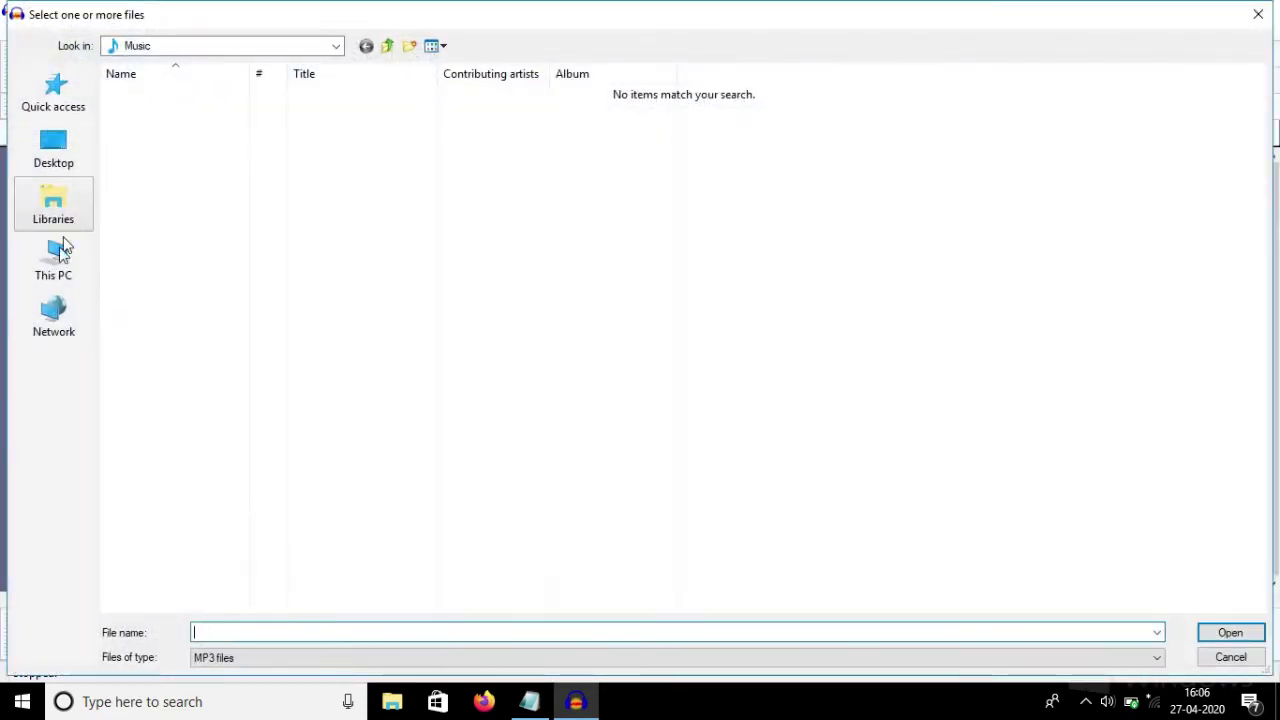
left_click(52, 150)
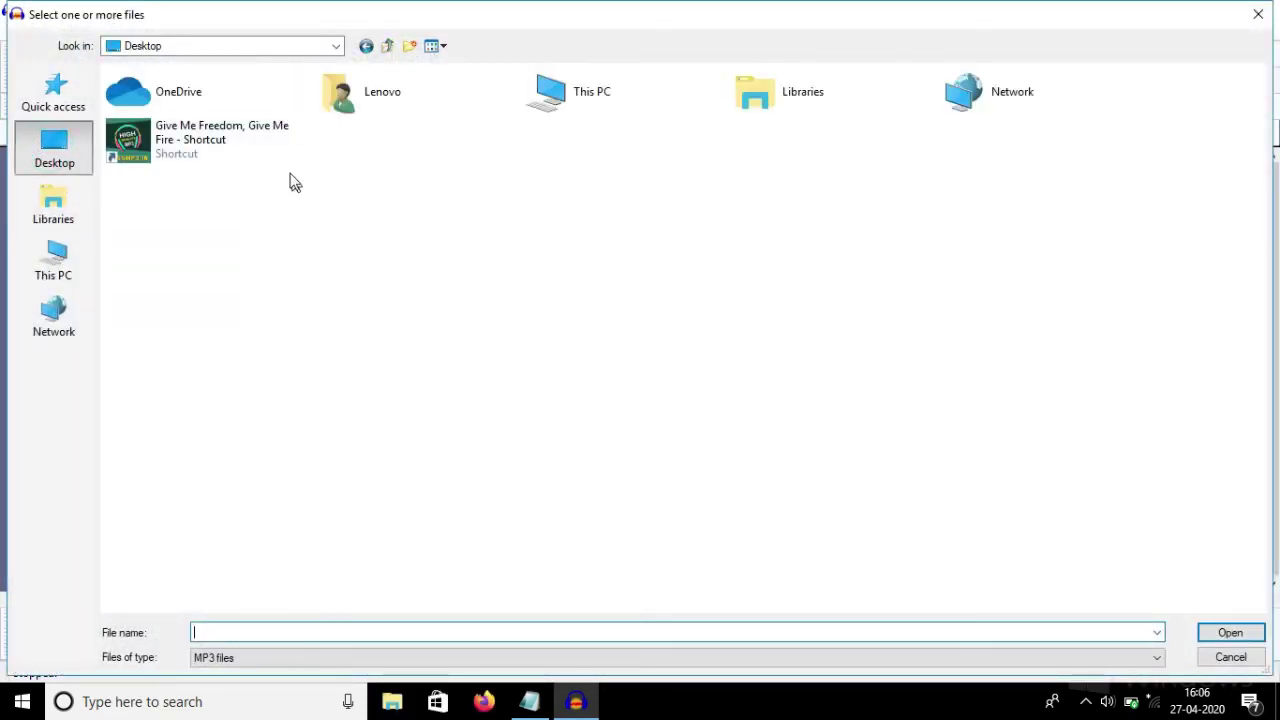
left_click(266, 150)
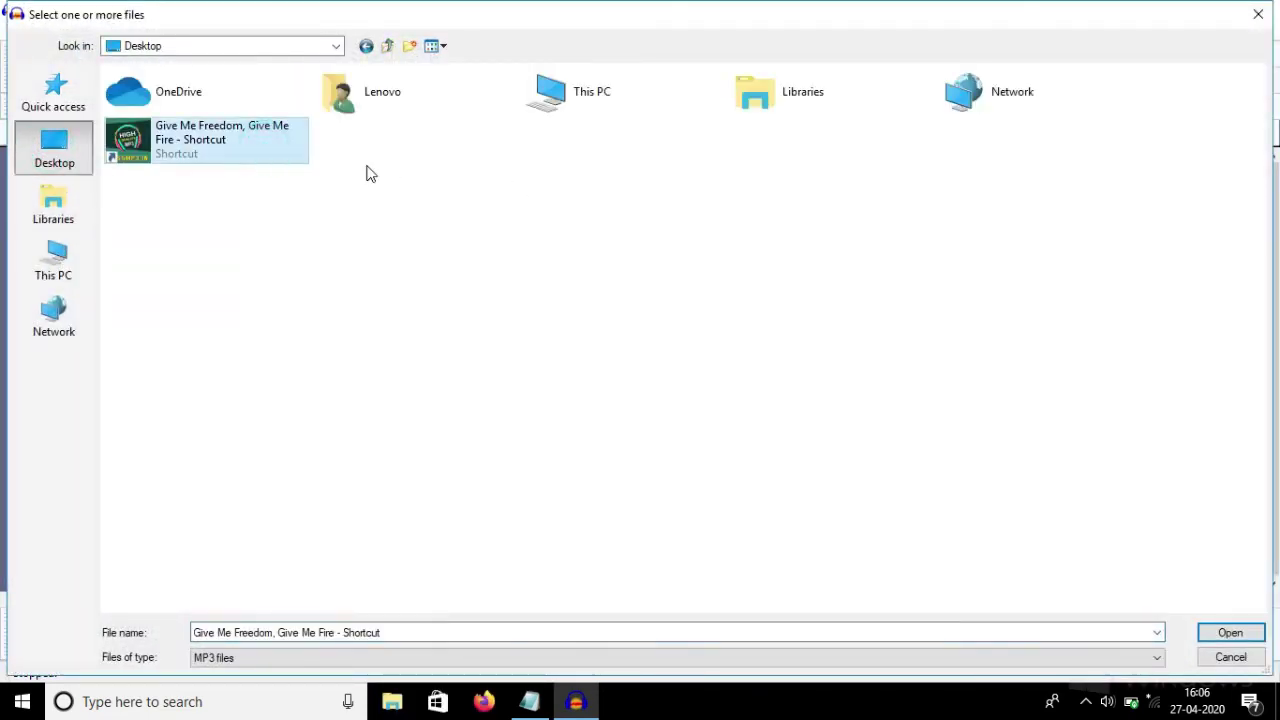
left_click(1230, 634)
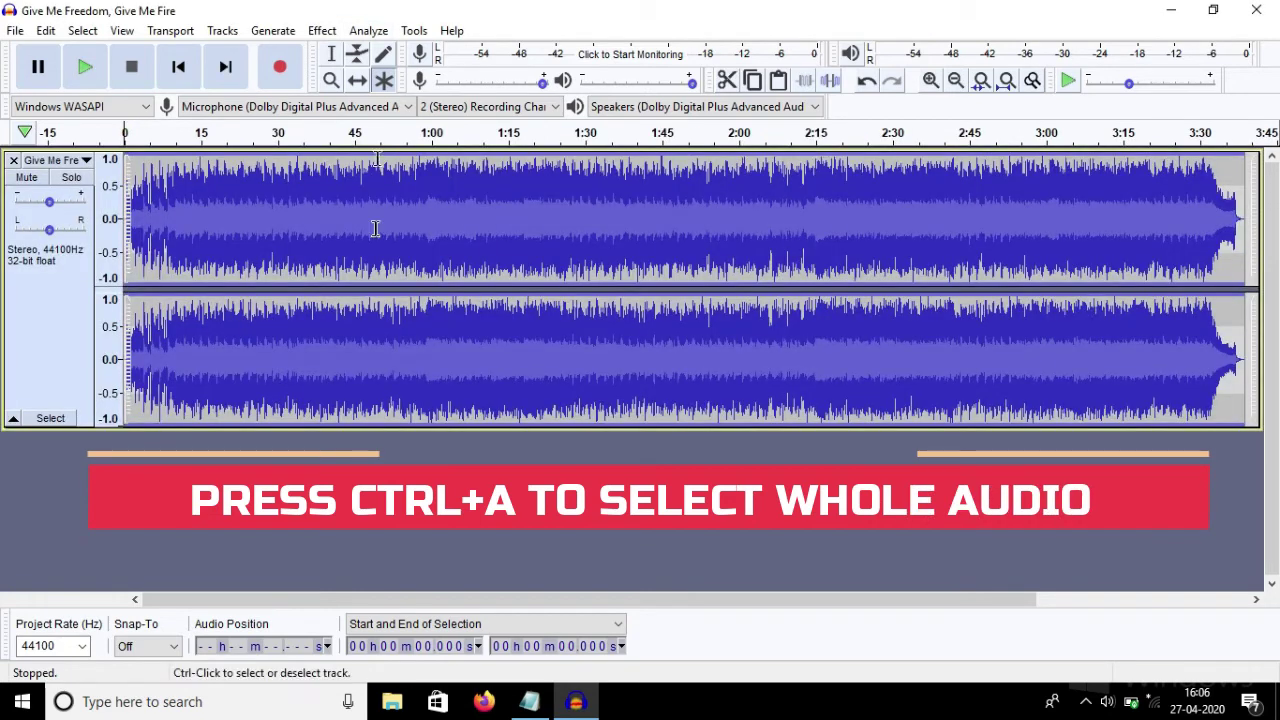
Select the whole audio track and raise the treble to 30 dB in the Bass and Treble effect.
key("ctrl+a")
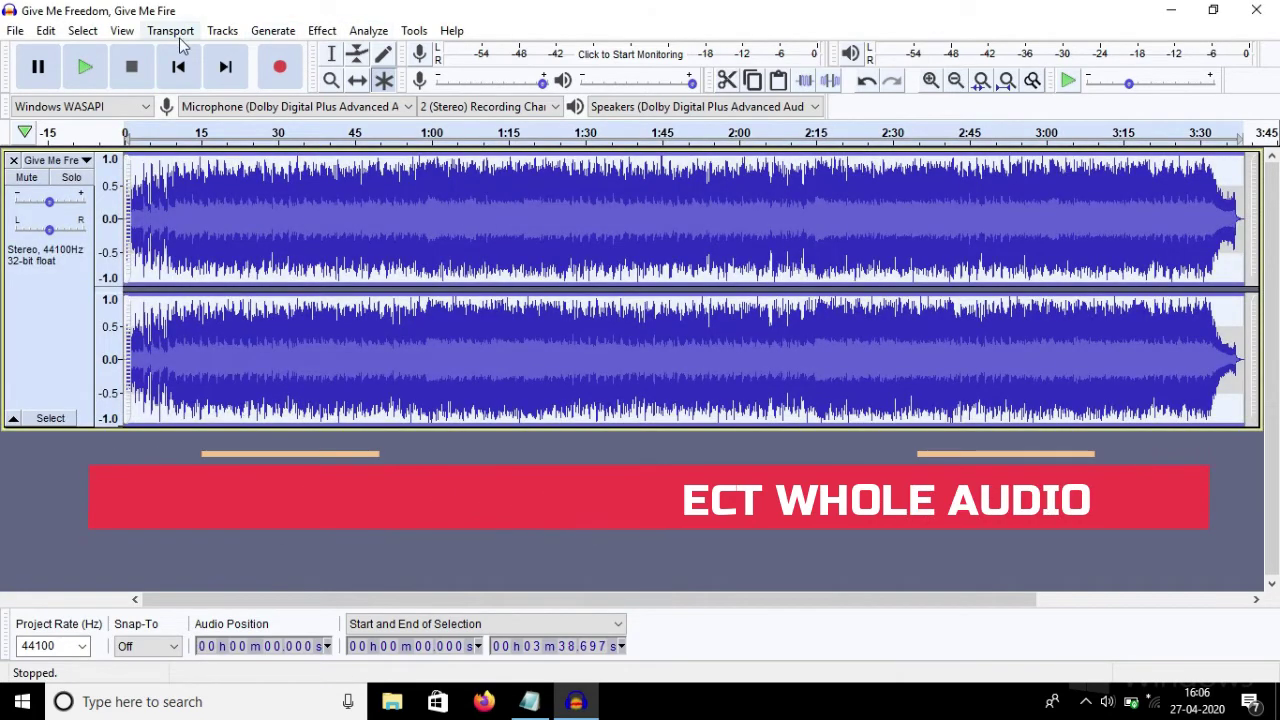
left_click(226, 33)
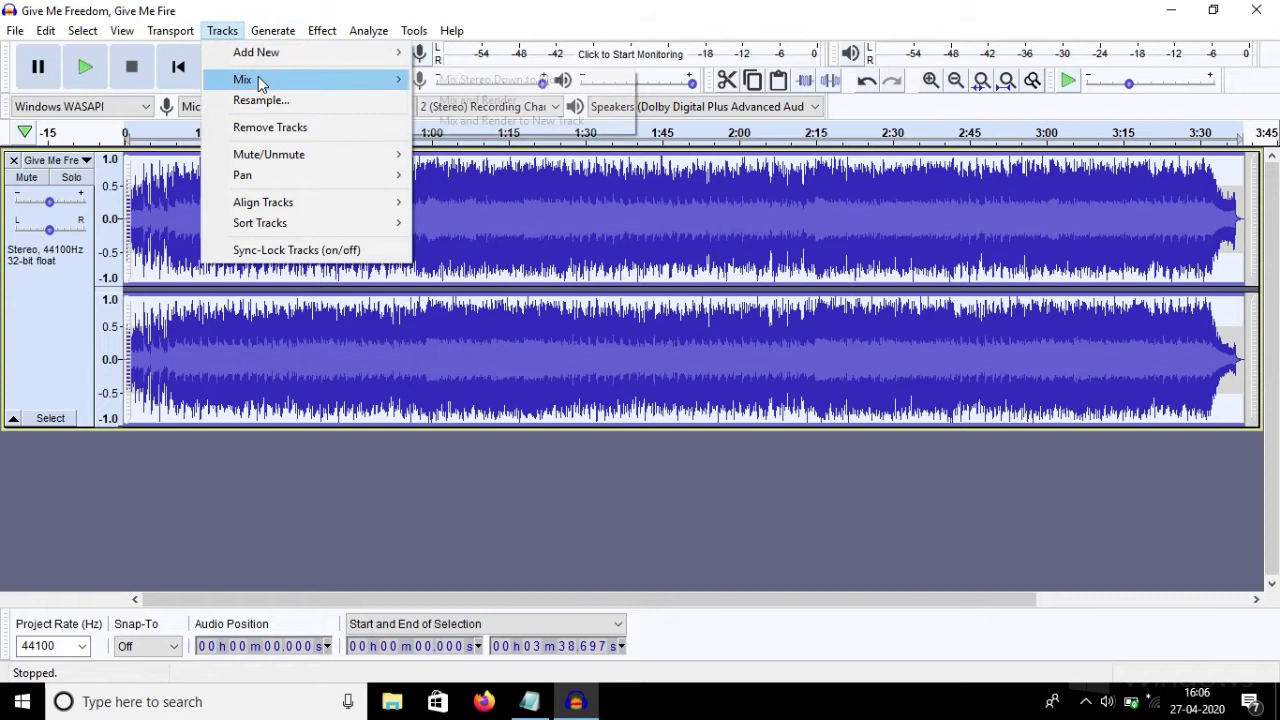
mouse_move(260, 83)
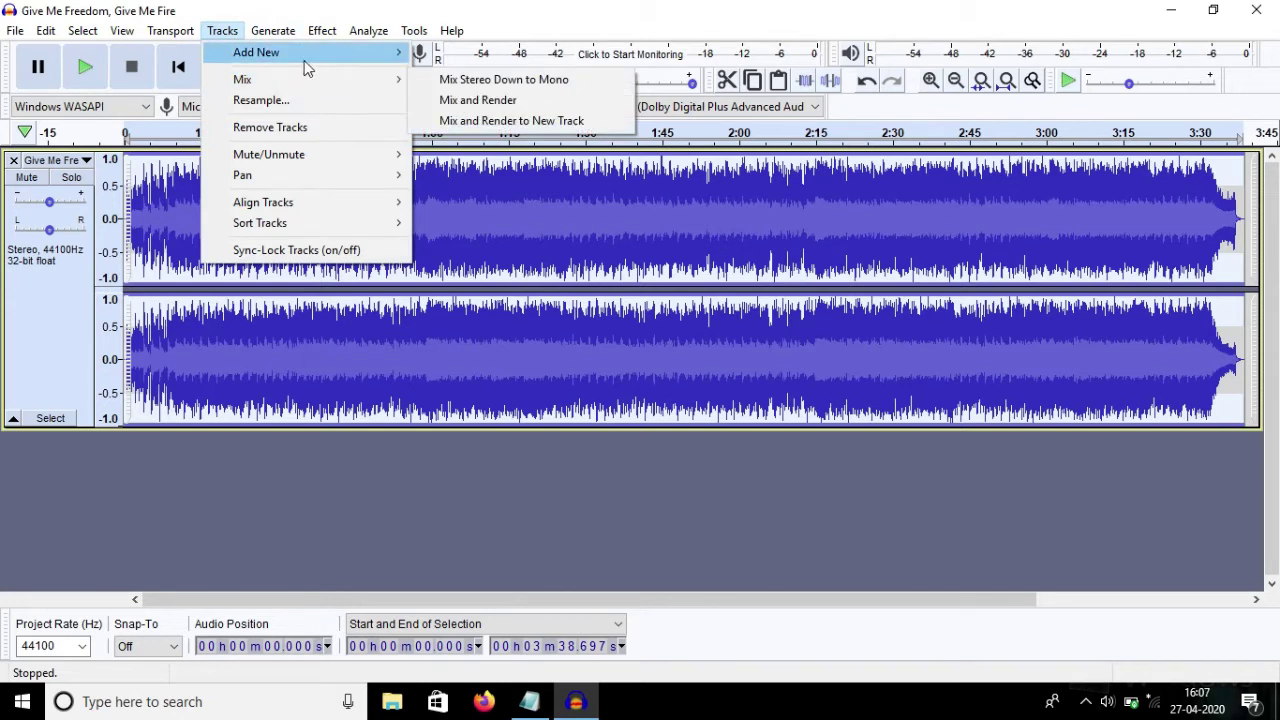
mouse_move(287, 37)
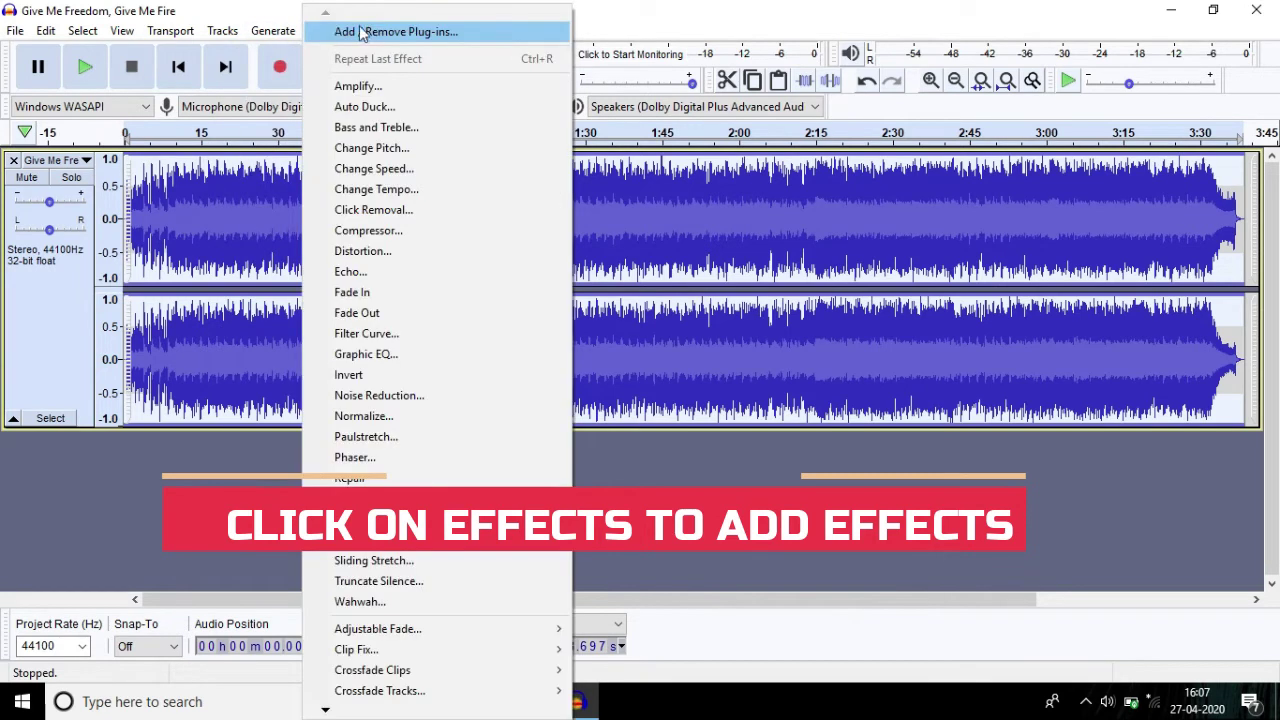
left_click(362, 131)
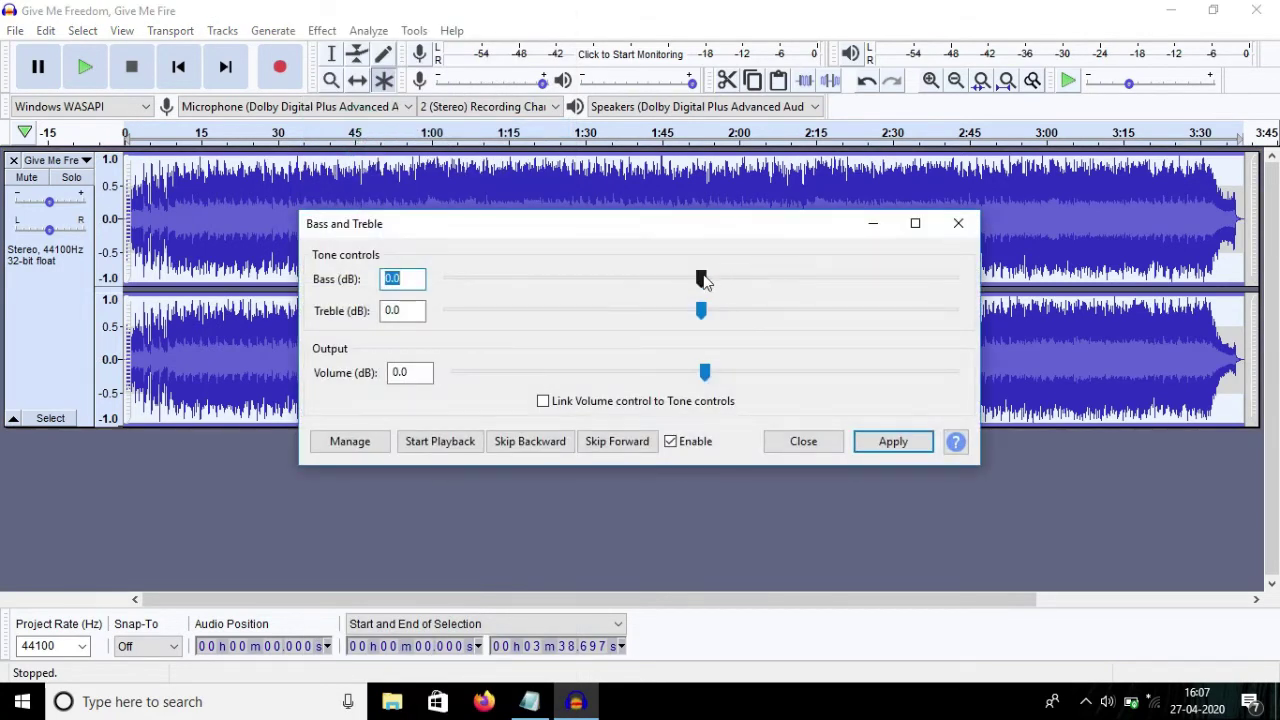
left_click_drag(703, 313, 884, 327)
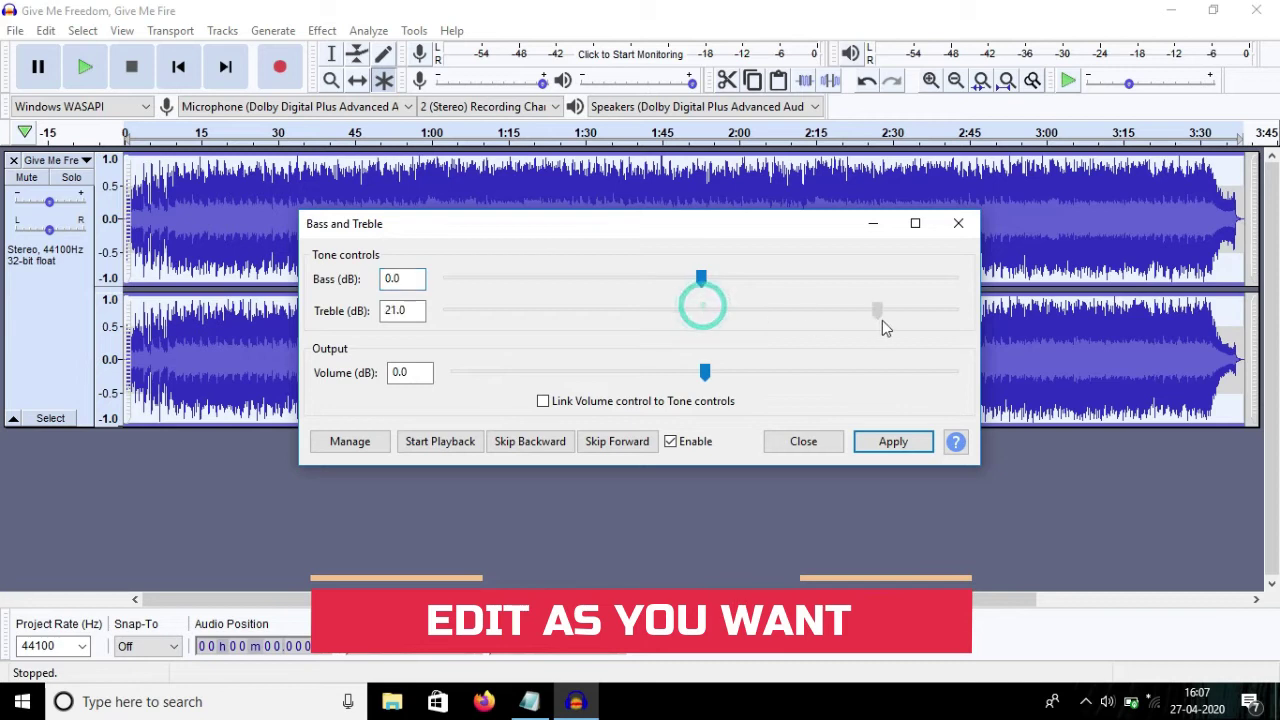
Preview the Bass and Treble effect, set the bass to 13 dB and apply the effect to the track.
left_click(428, 441)
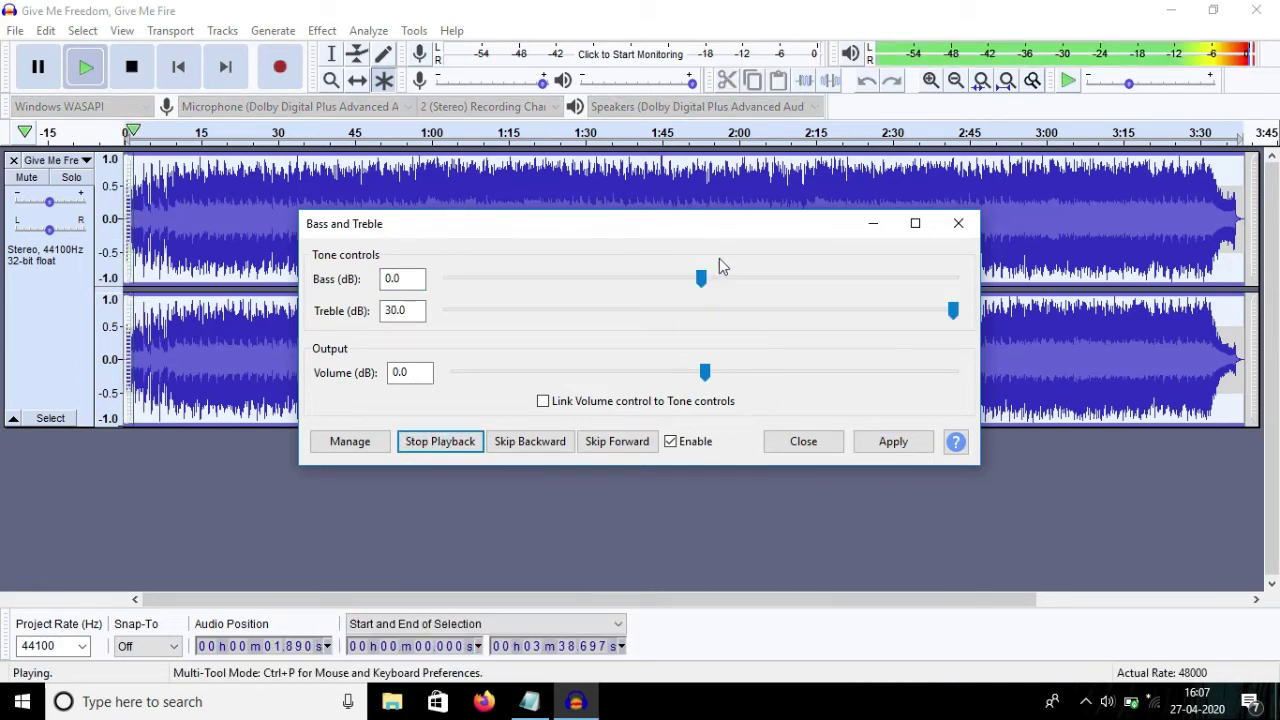
left_click_drag(705, 281, 787, 285)
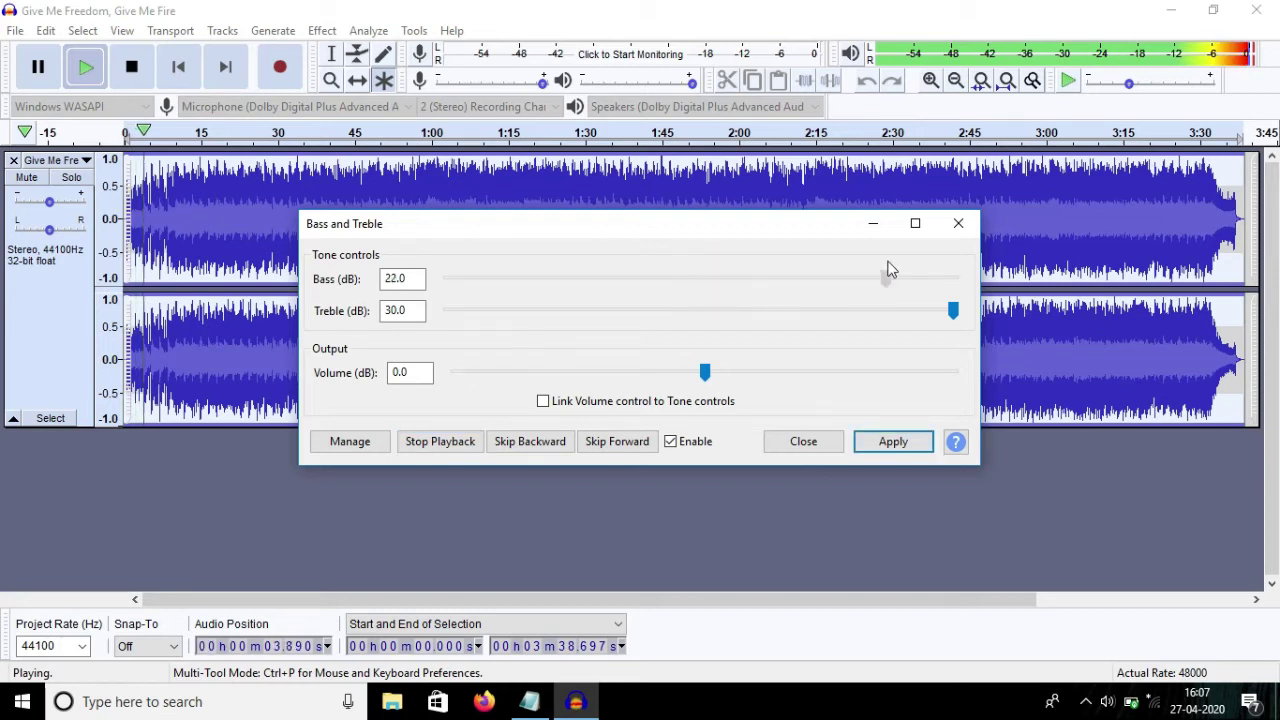
left_click_drag(867, 270, 815, 286)
left_click(892, 441)
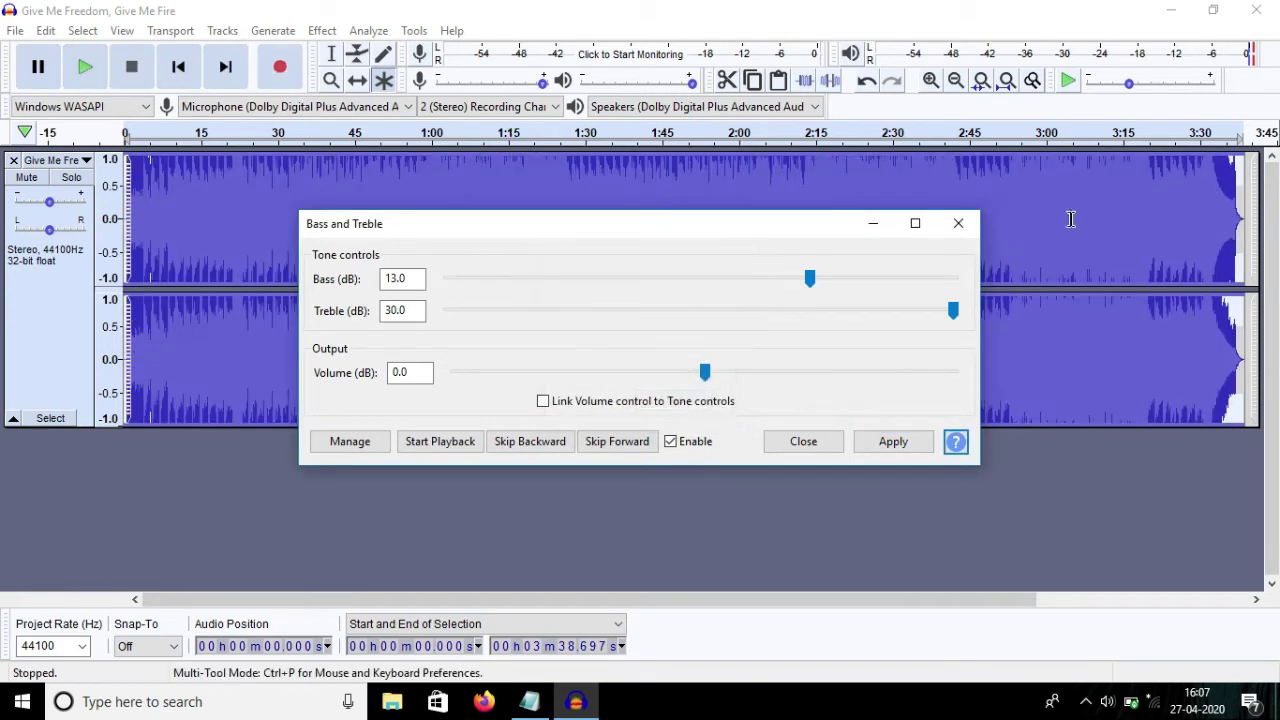
left_click(959, 224)
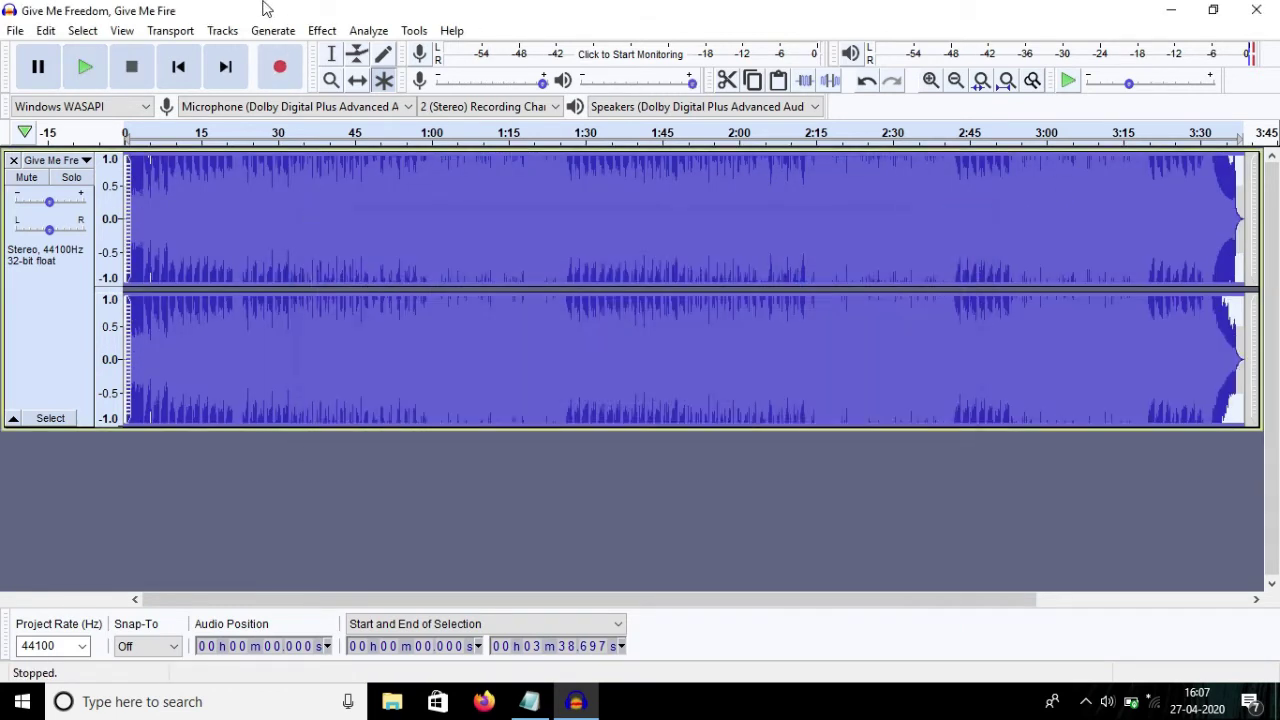
Apply a Fade In to the whole track and capture its noise profile with Noise Reduction.
left_click(330, 32)
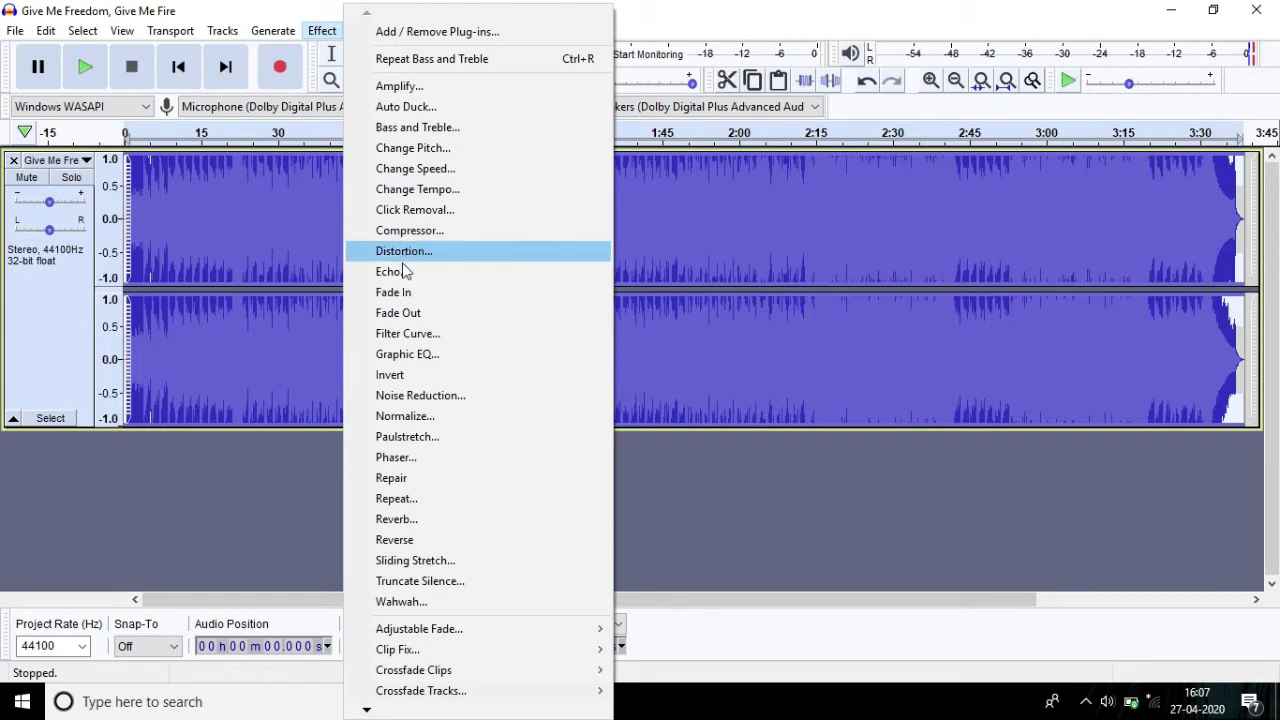
left_click(400, 291)
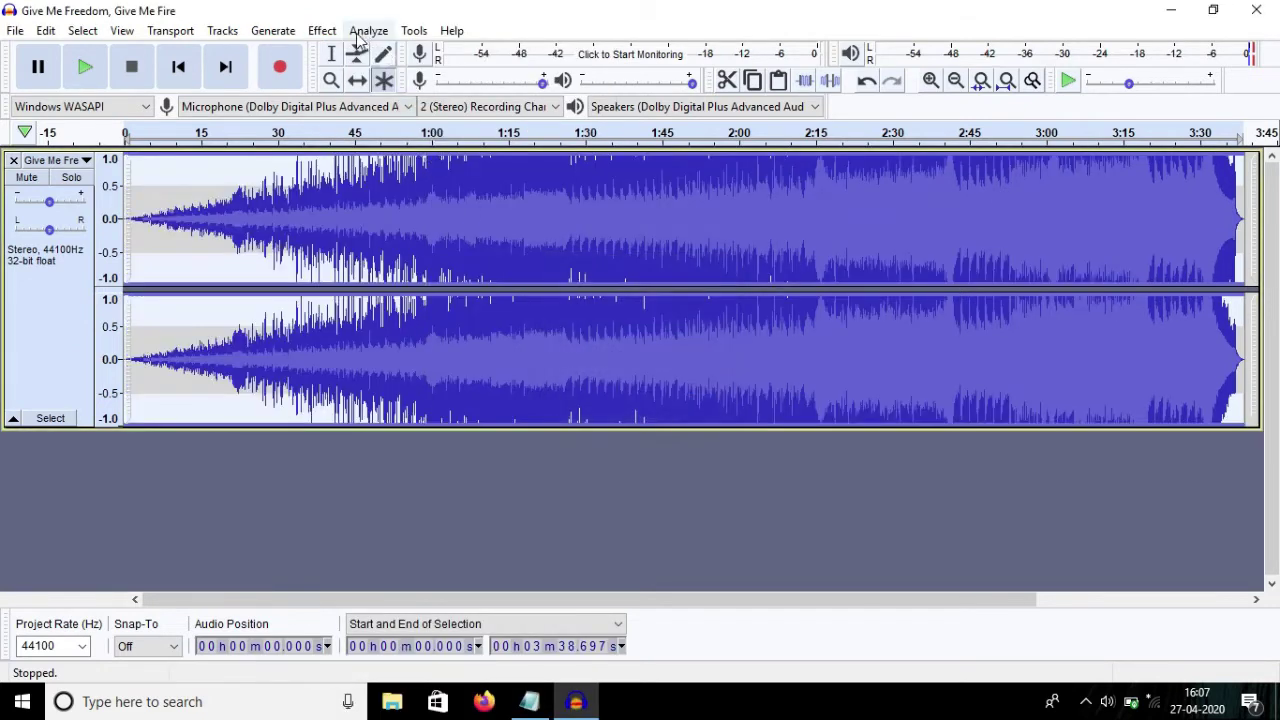
left_click(324, 31)
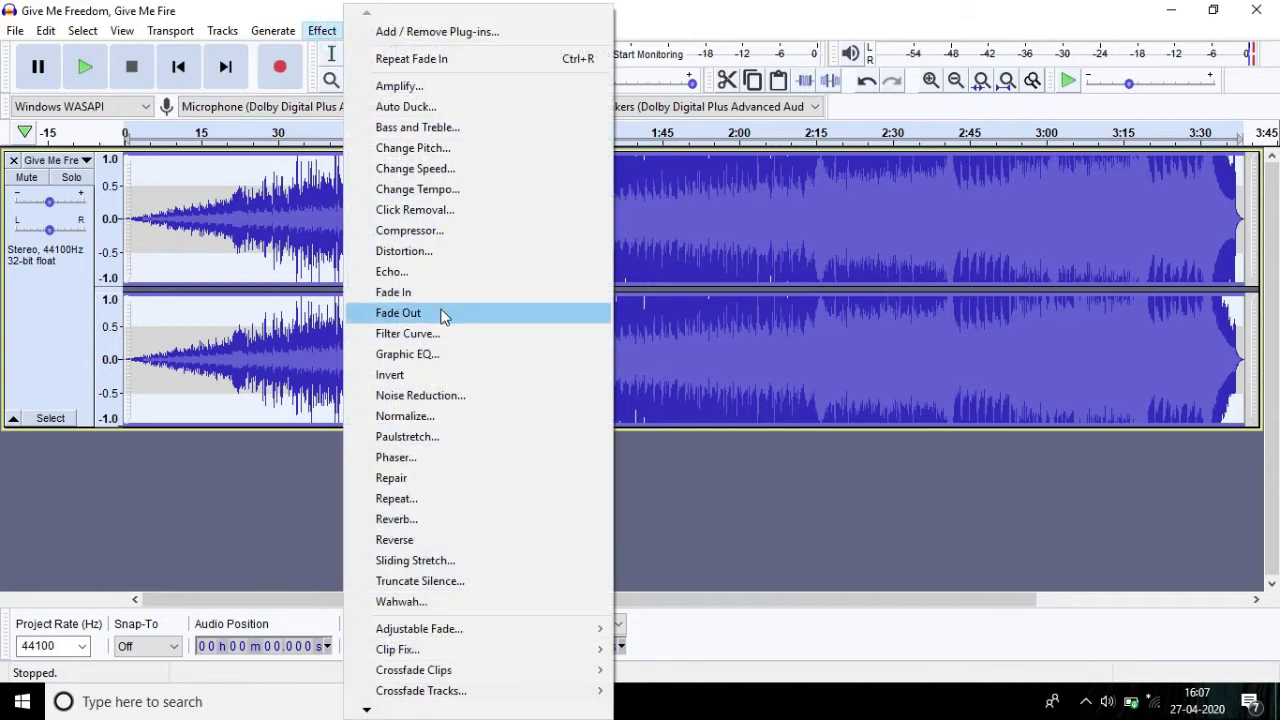
left_click(455, 395)
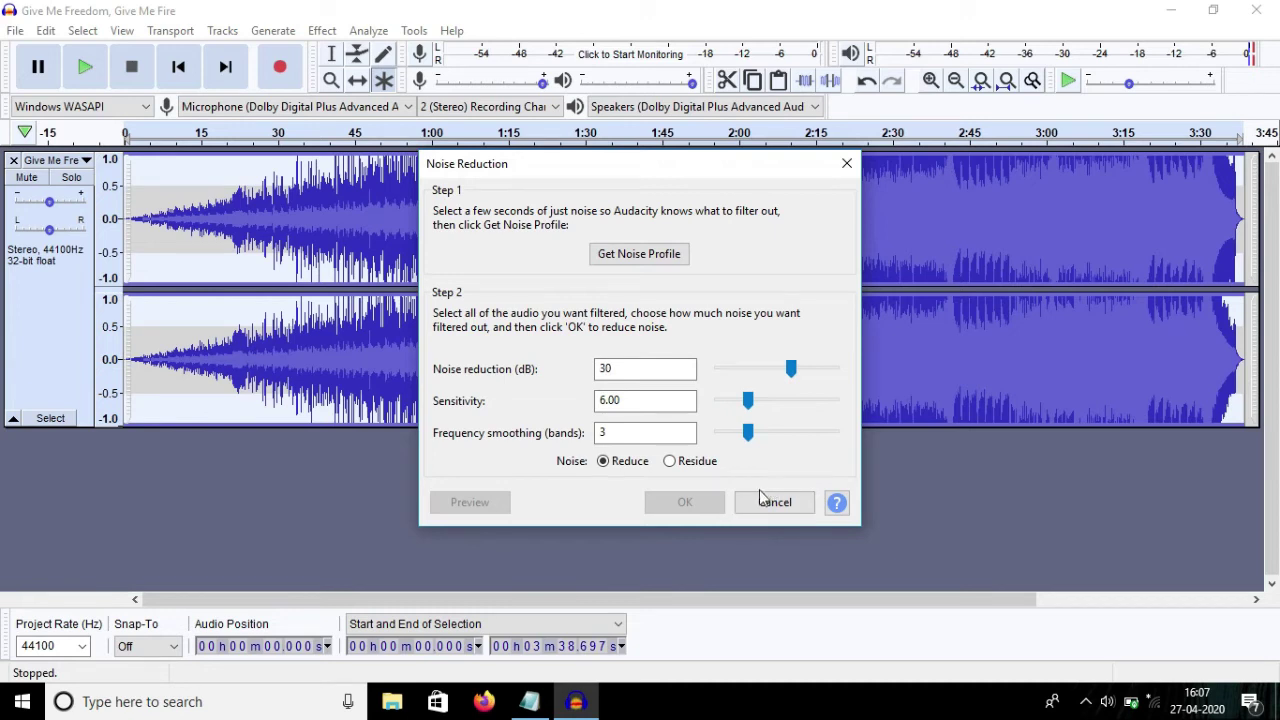
left_click(639, 256)
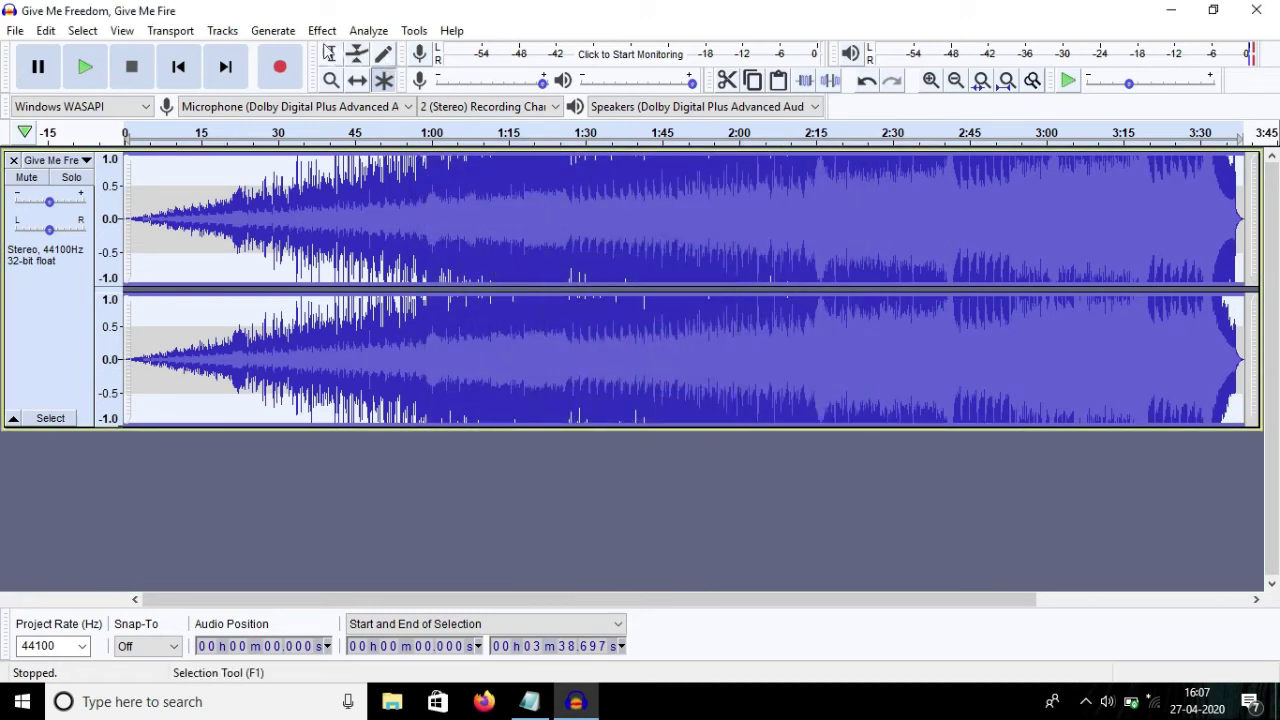
Apply the Echo effect to the selected track with the Defaults factory preset, a 1 second delay and 0.5 decay factor.
left_click(322, 30)
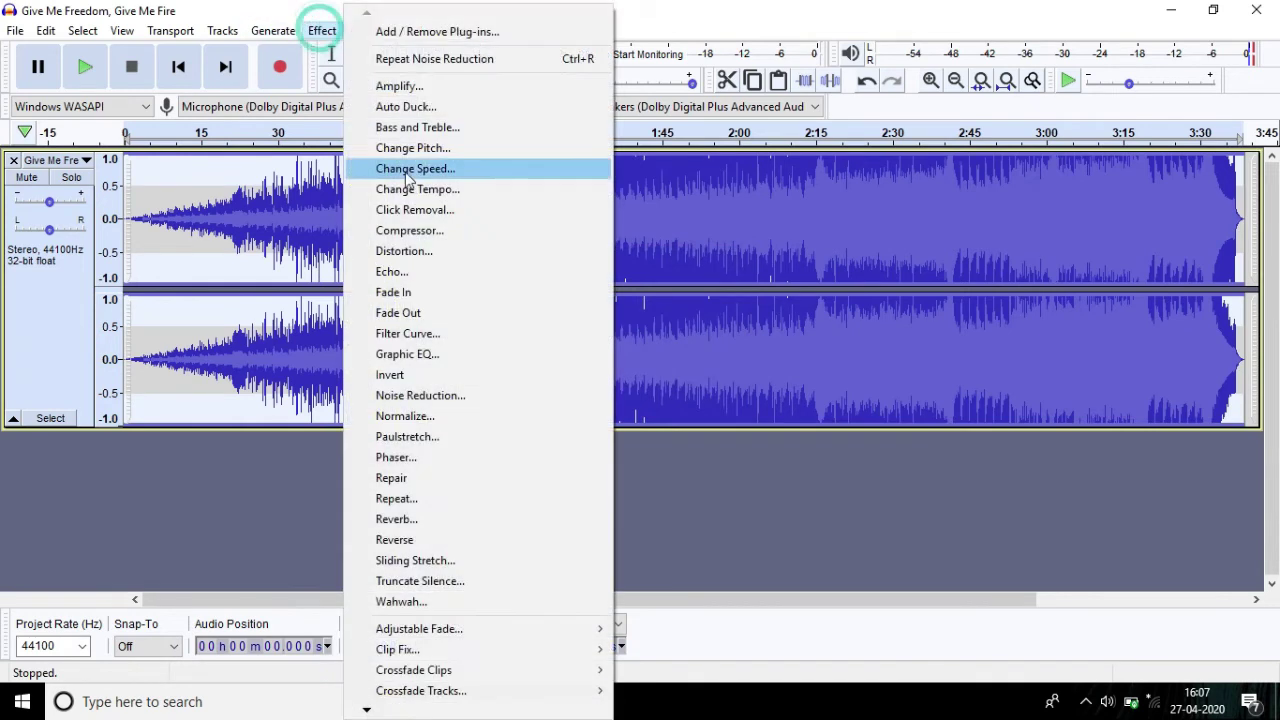
left_click(410, 272)
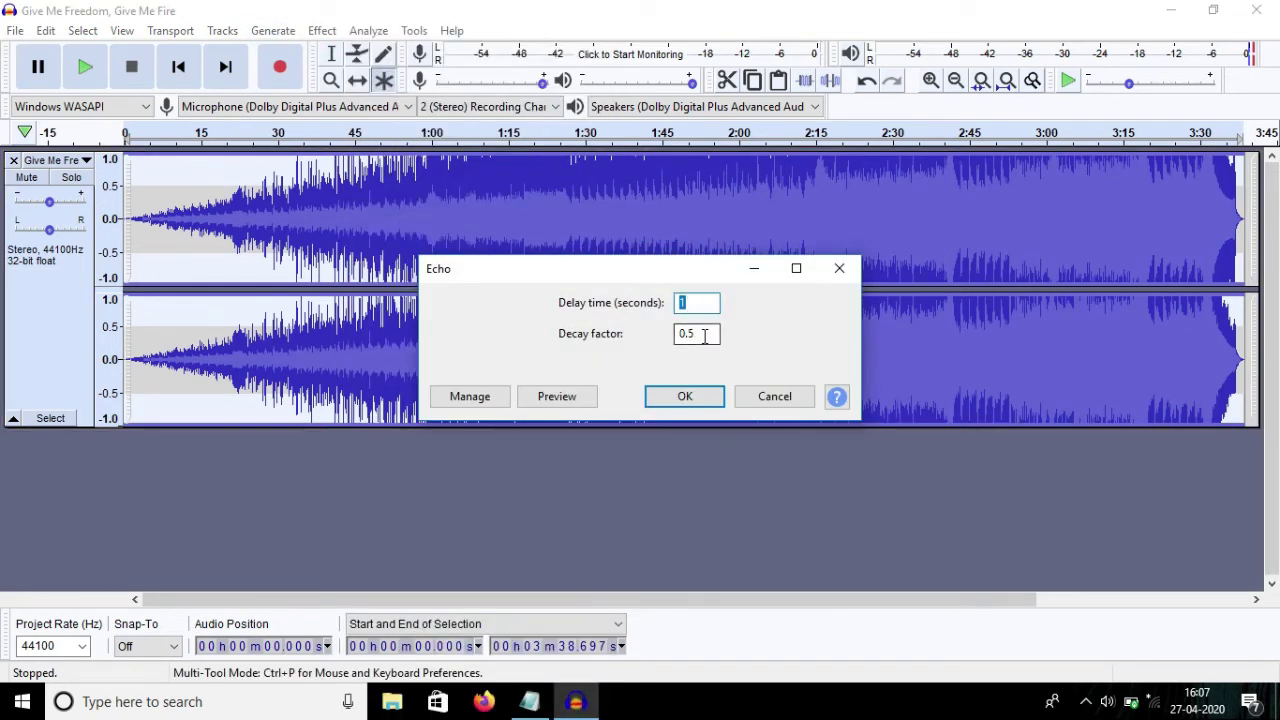
left_click(470, 396)
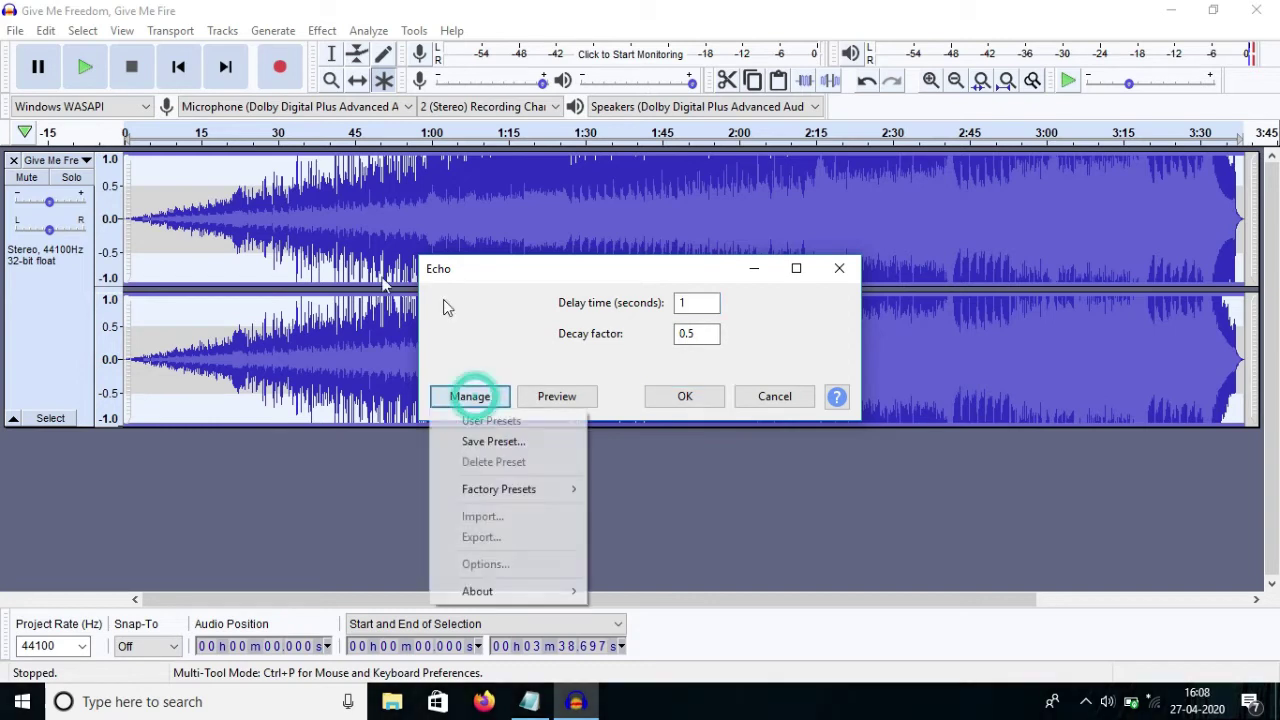
left_click(474, 488)
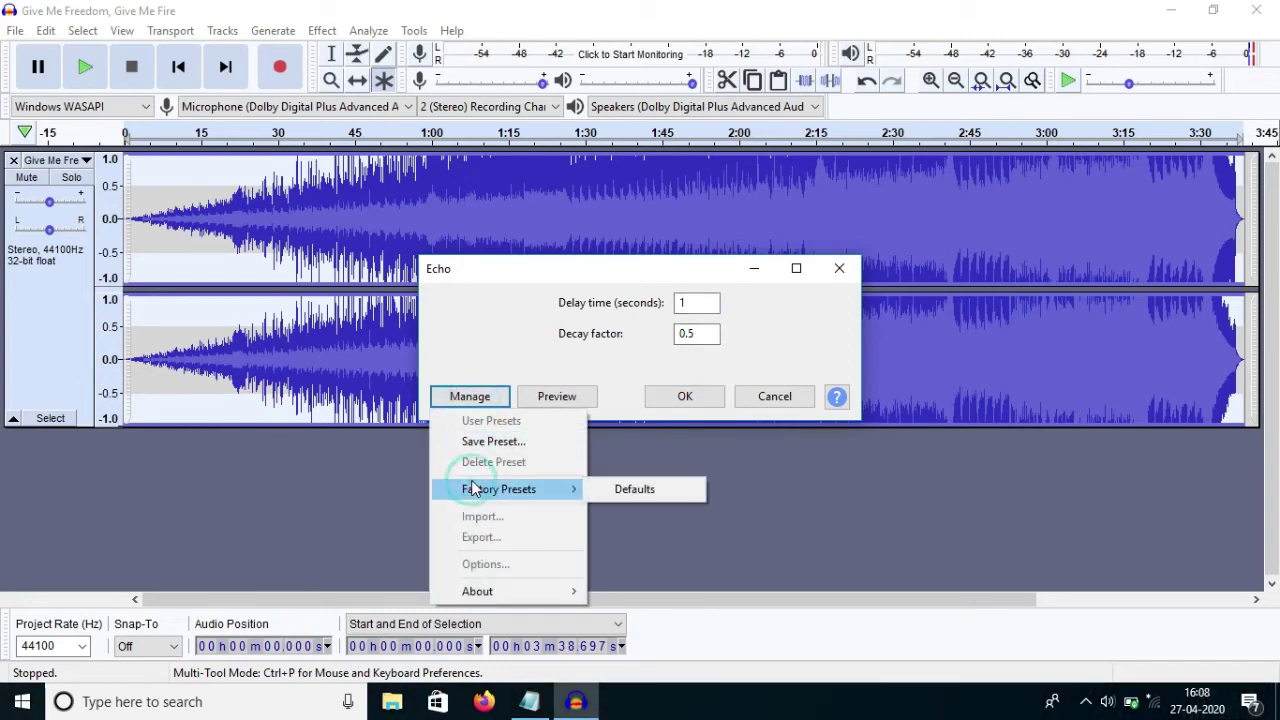
left_click(645, 491)
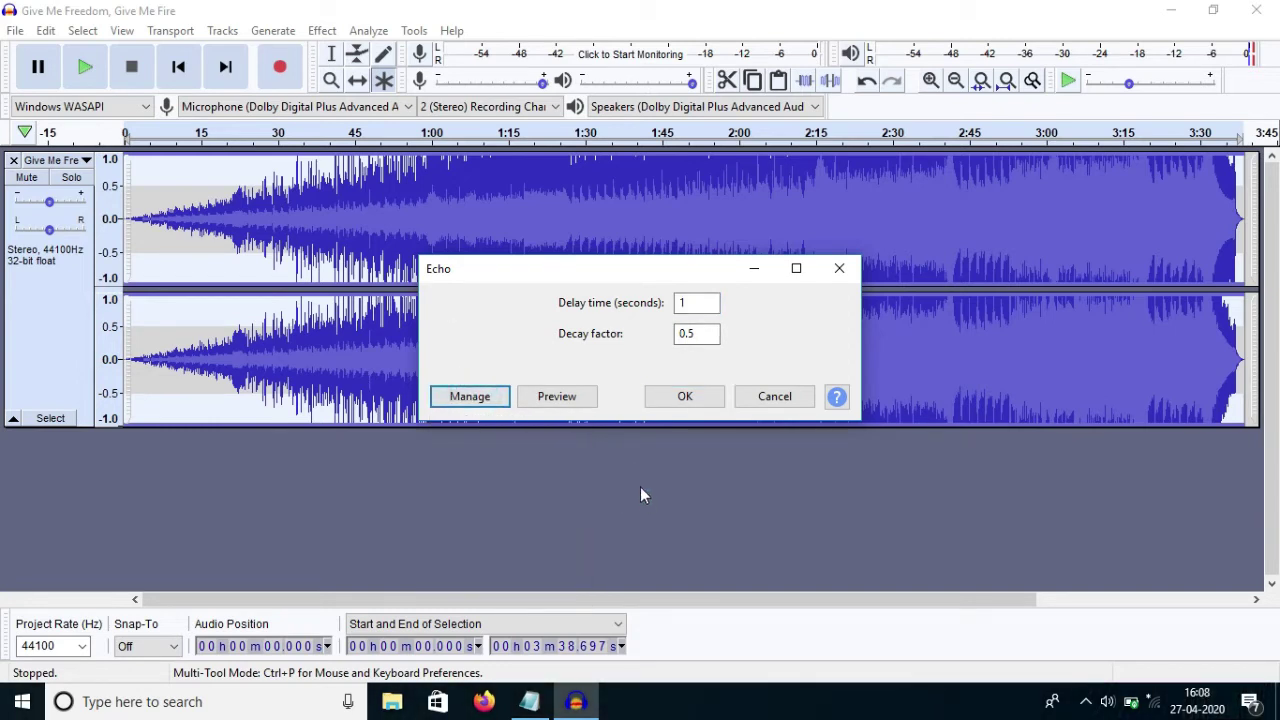
left_click(692, 392)
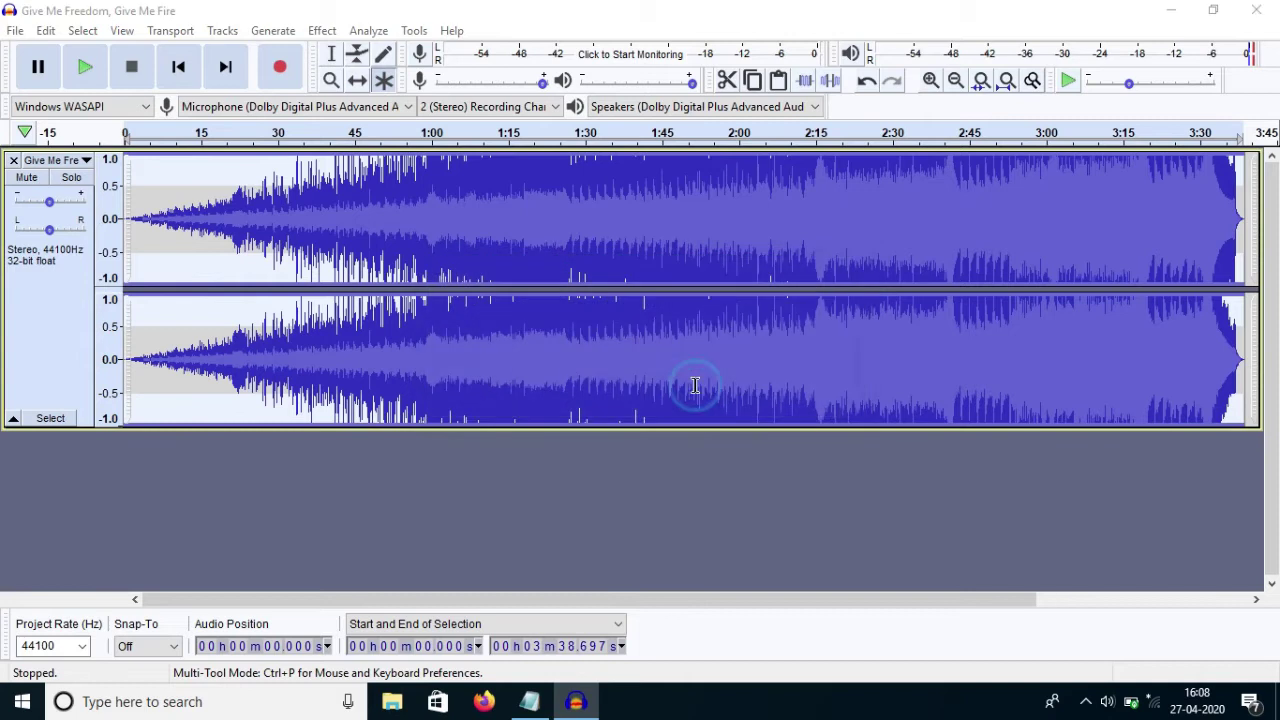
Audition the Wahwah effect on the track, close it without applying, and stop playback.
left_click(321, 31)
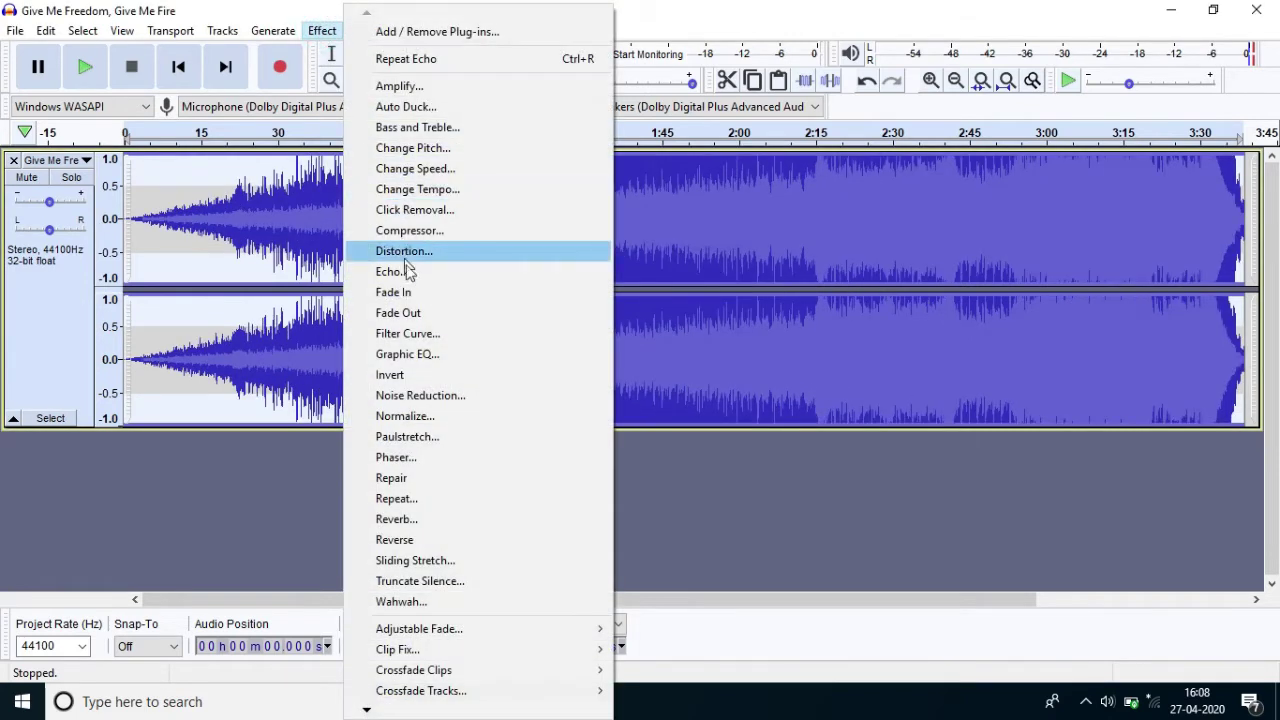
mouse_move(416, 636)
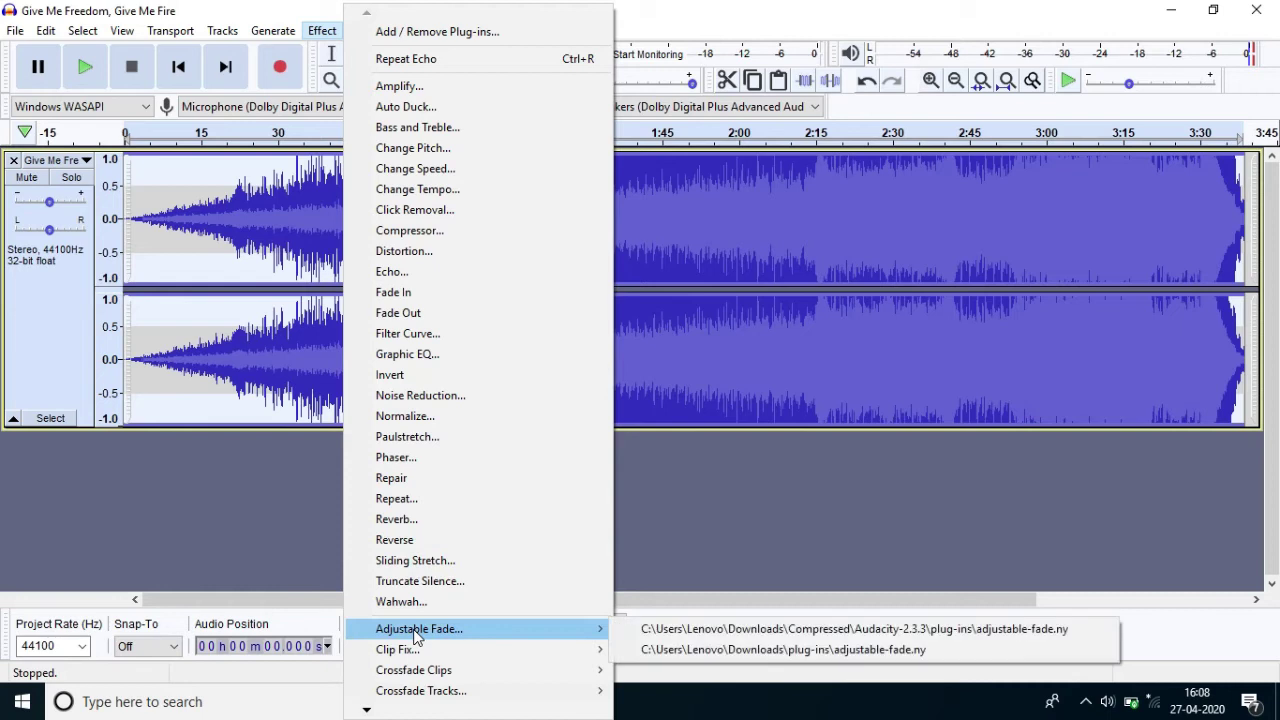
left_click(438, 603)
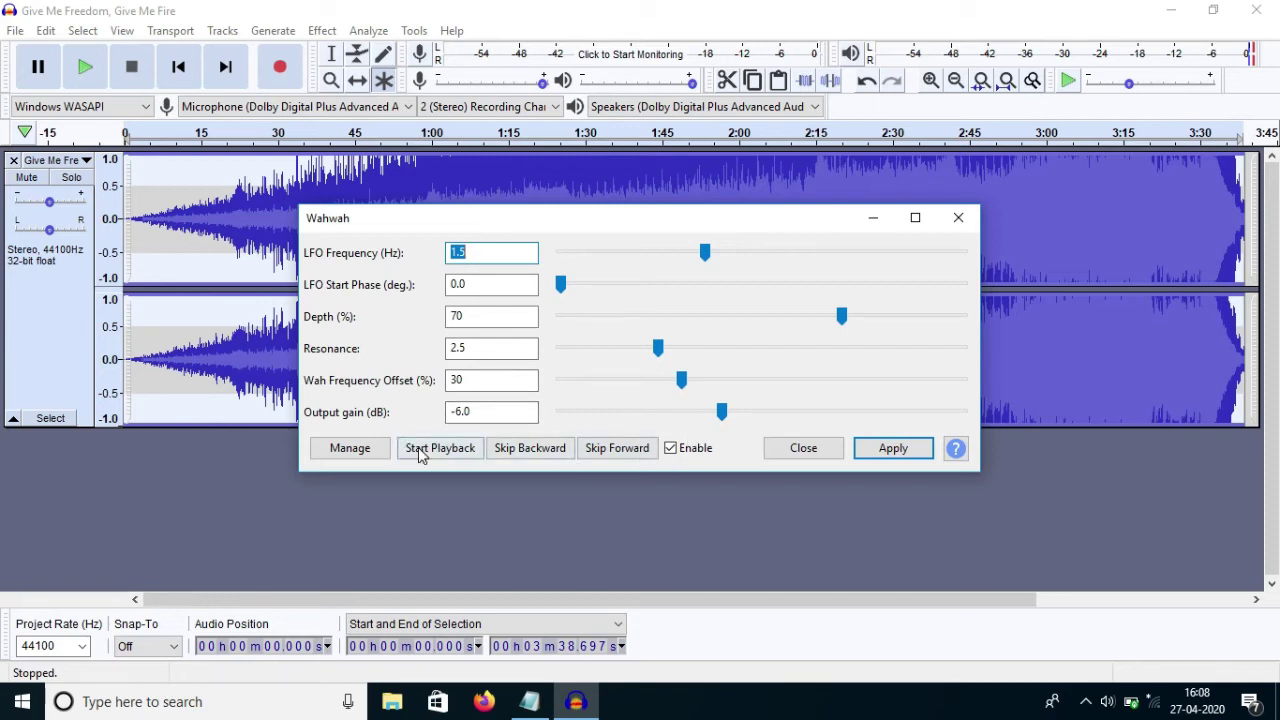
left_click(420, 452)
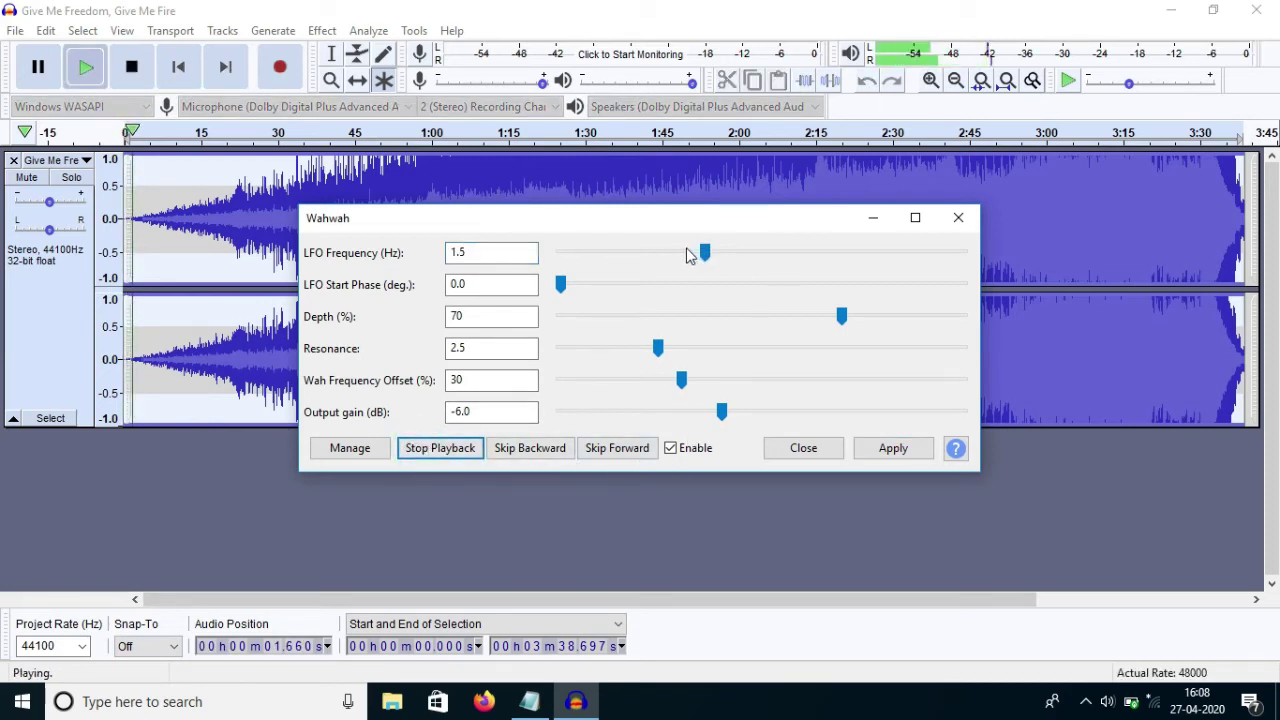
key("XF86AudioRaiseVolume")
key("XF86AudioRaiseVolume")
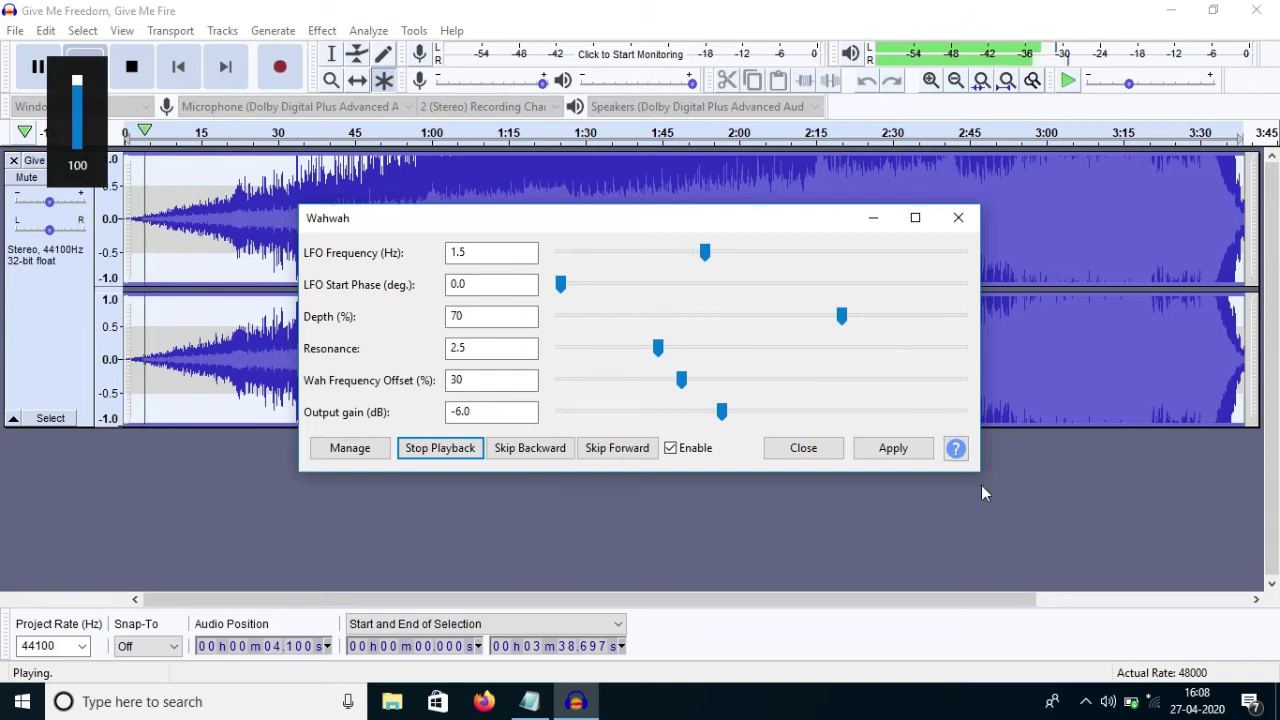
left_click(798, 452)
key("XF86AudioLowerVolume")
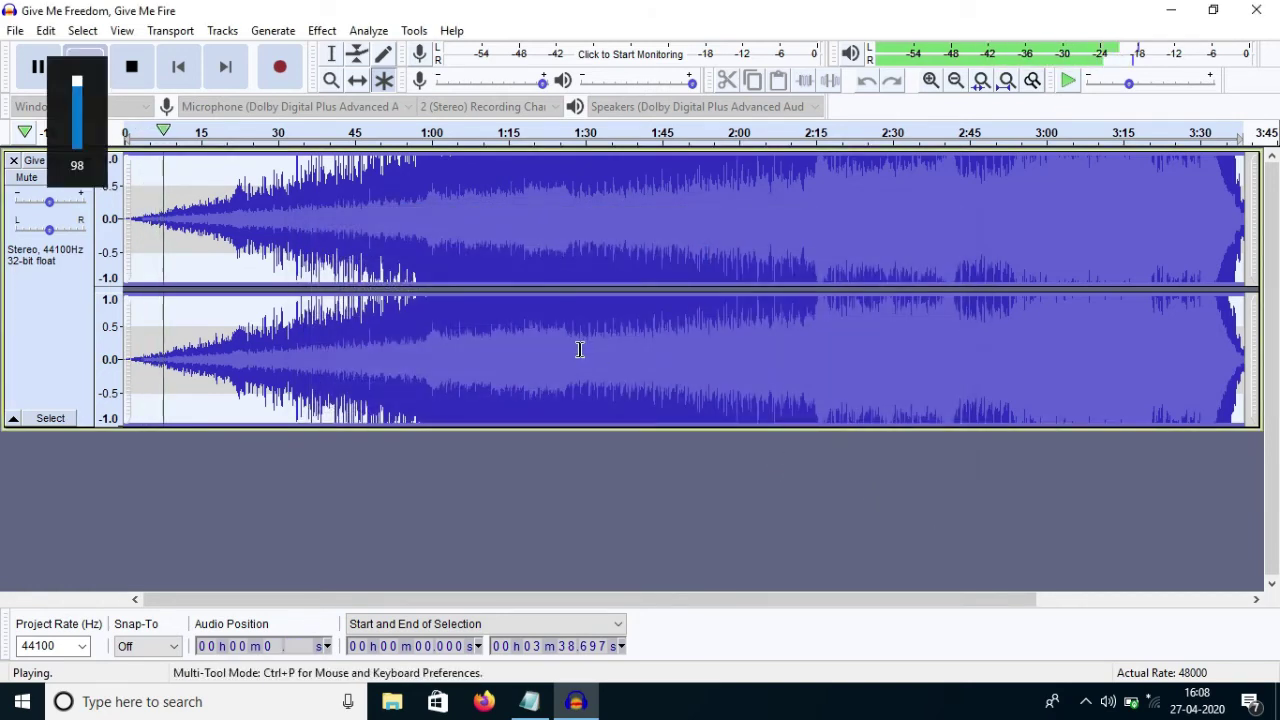
left_click(322, 30)
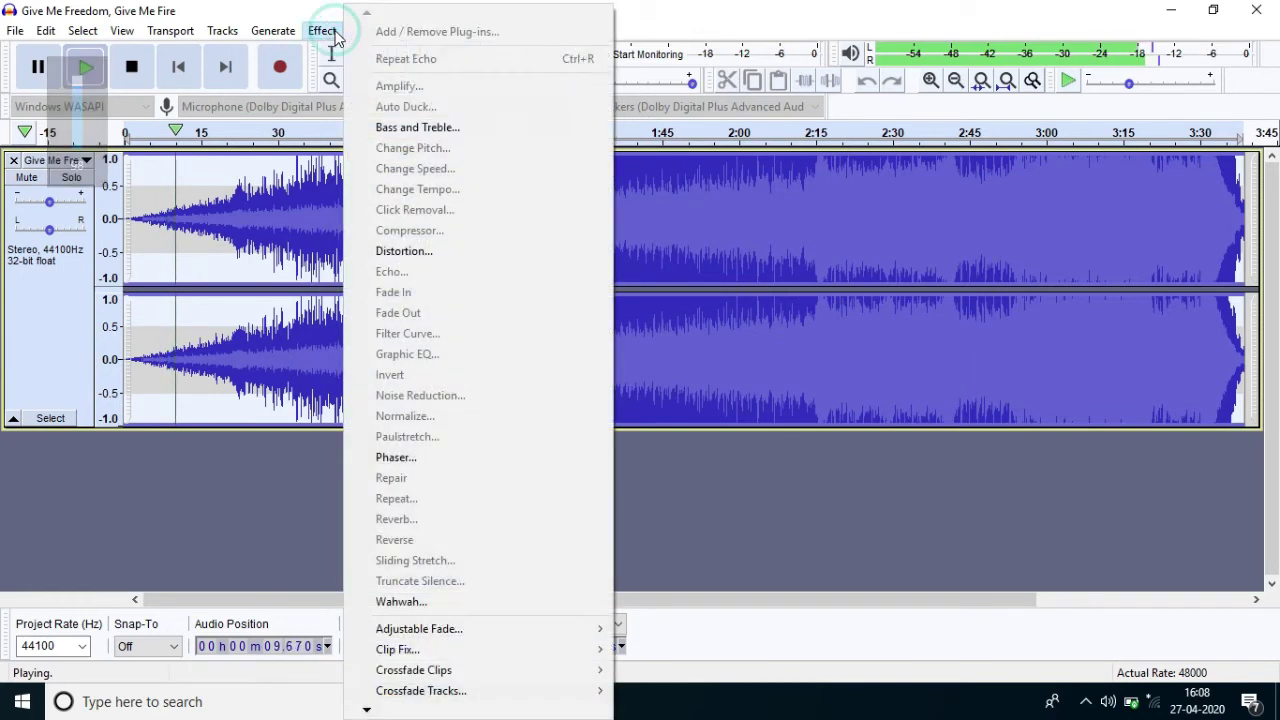
left_click(235, 465)
left_click(122, 78)
left_click(362, 31)
mouse_move(322, 30)
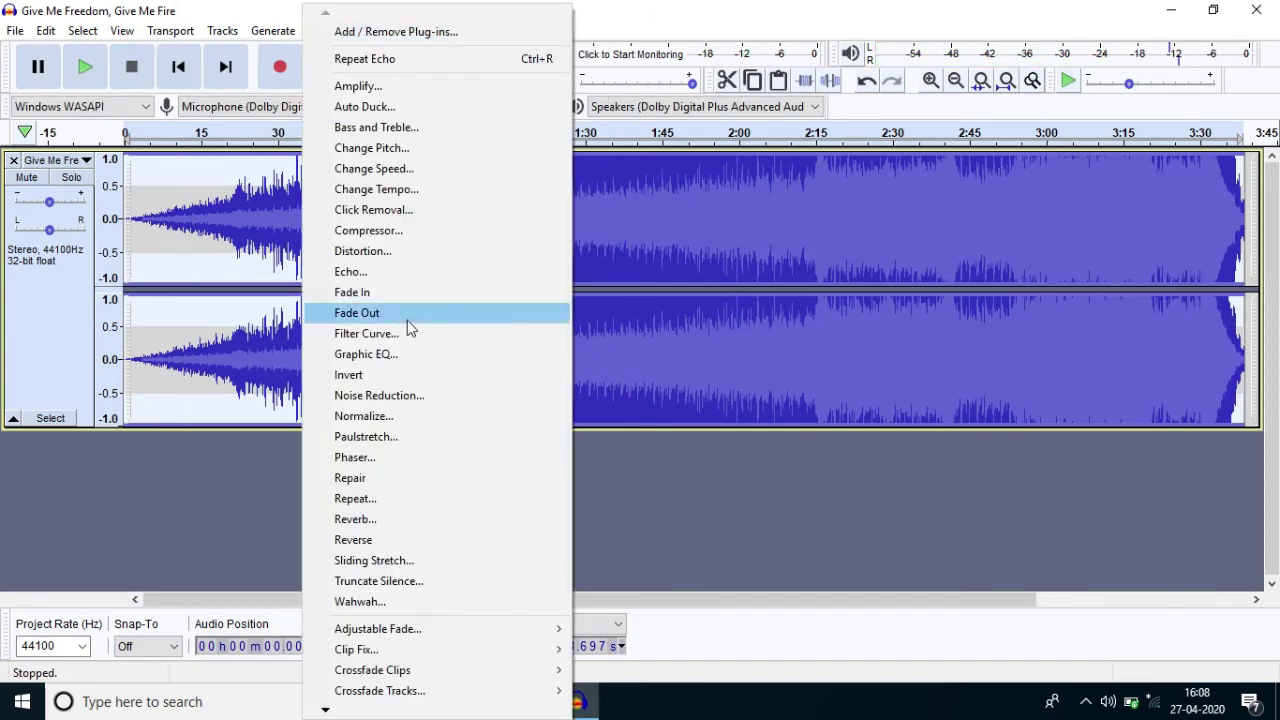
left_click(326, 710)
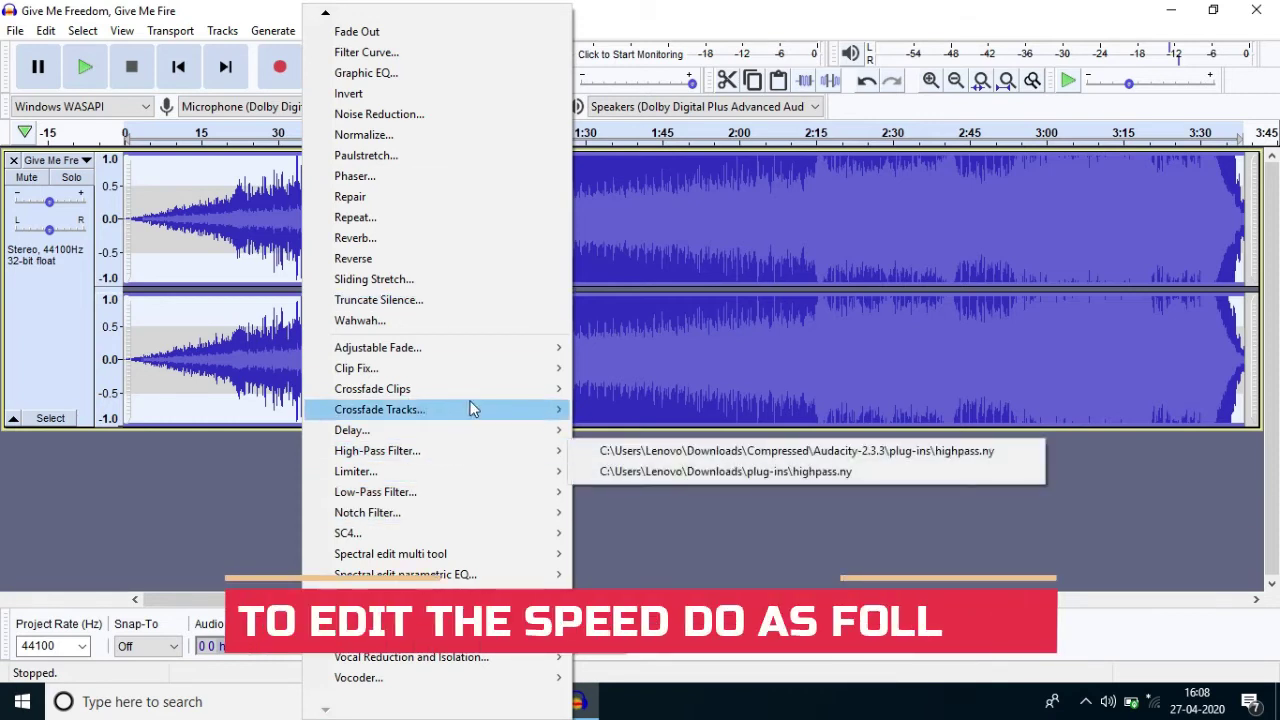
left_click(200, 533)
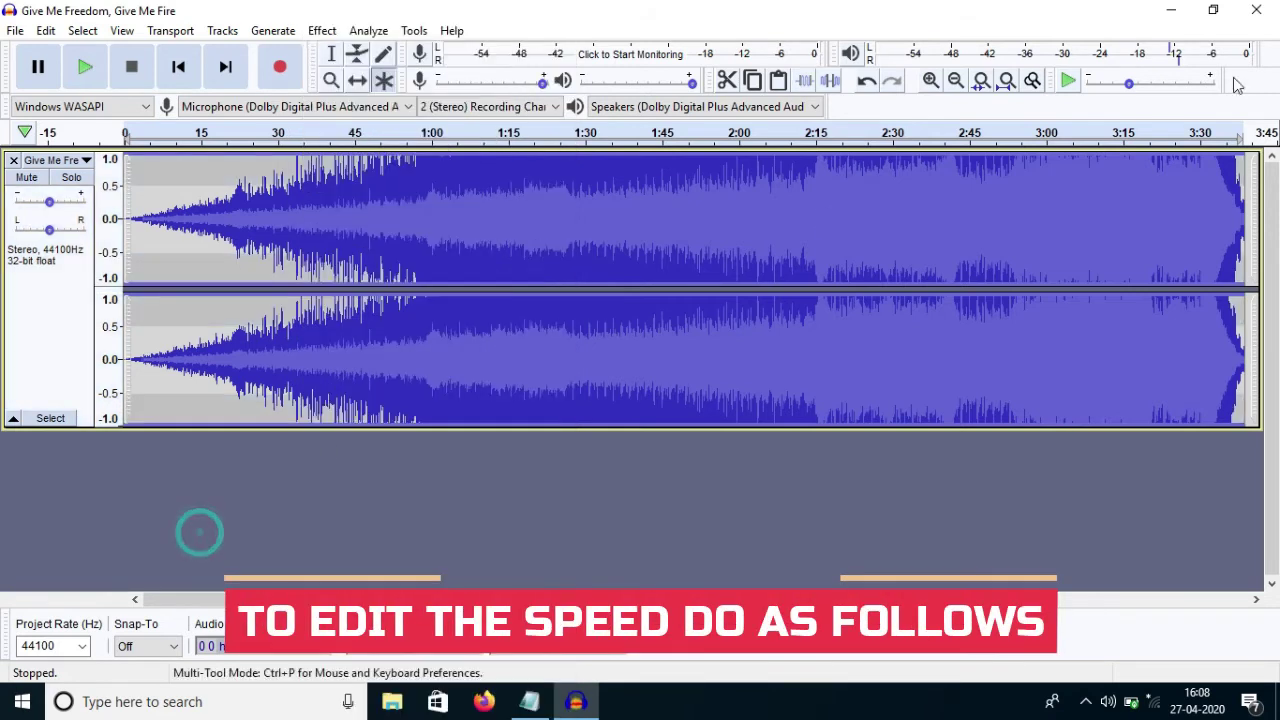
Play the track with Play-at-Speed, increase the playback speed and pause the playback.
left_click(1068, 80)
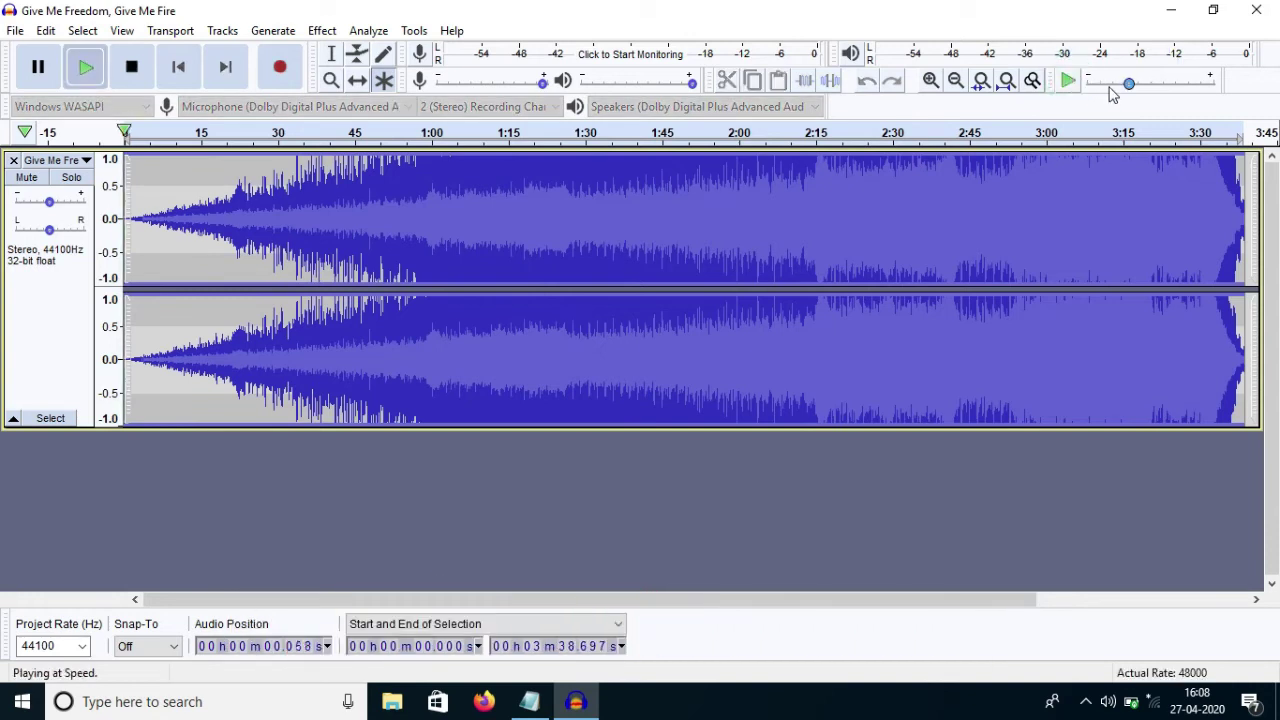
left_click_drag(1130, 86, 1160, 85)
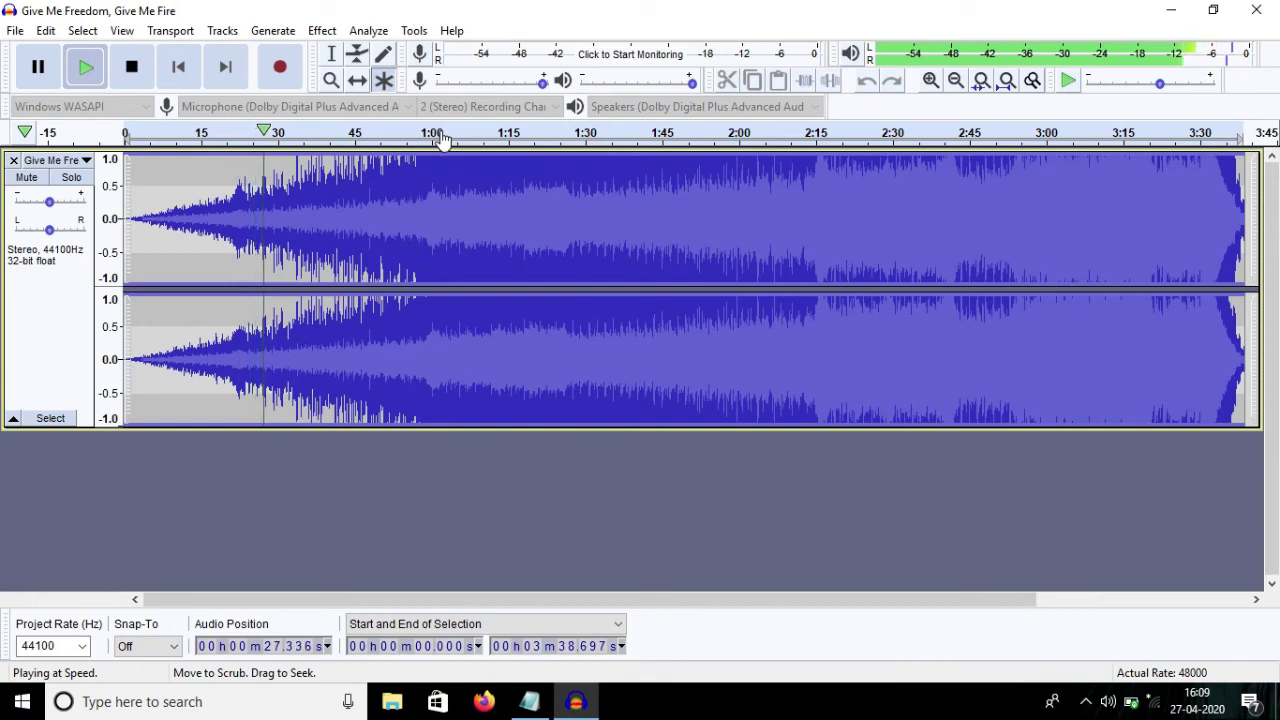
left_click(42, 70)
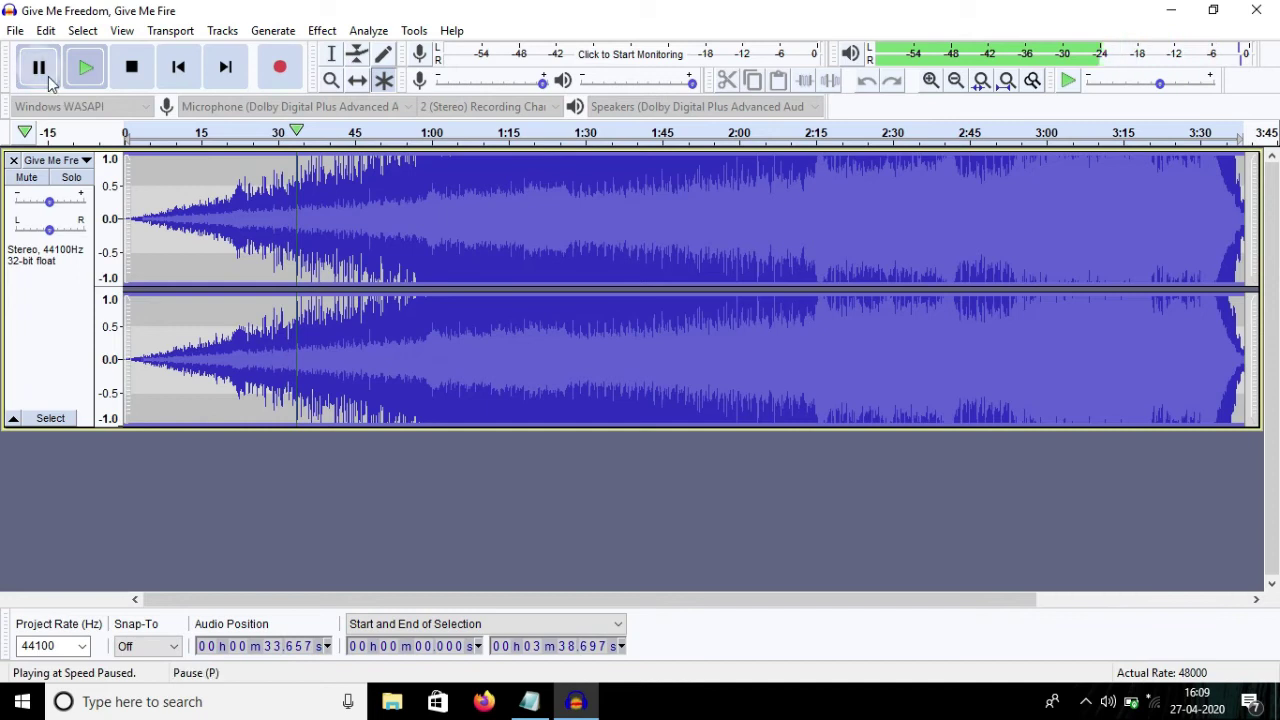
left_click(10, 31)
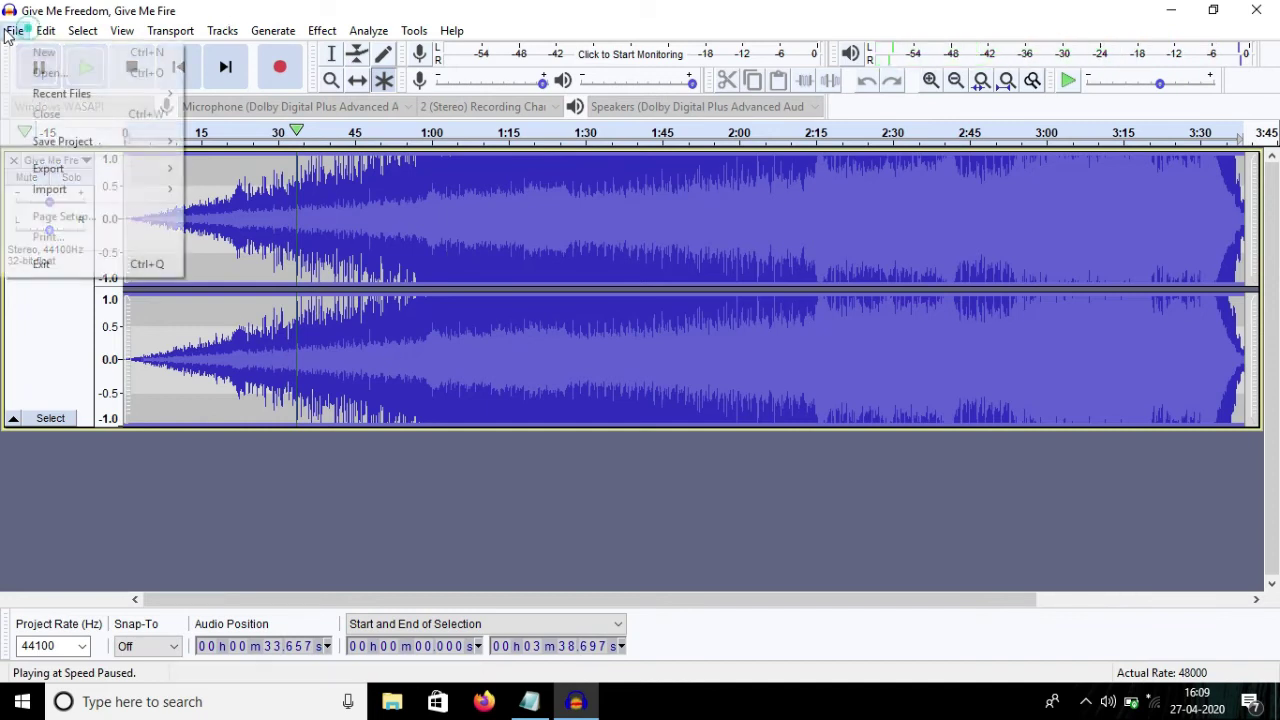
mouse_move(70, 177)
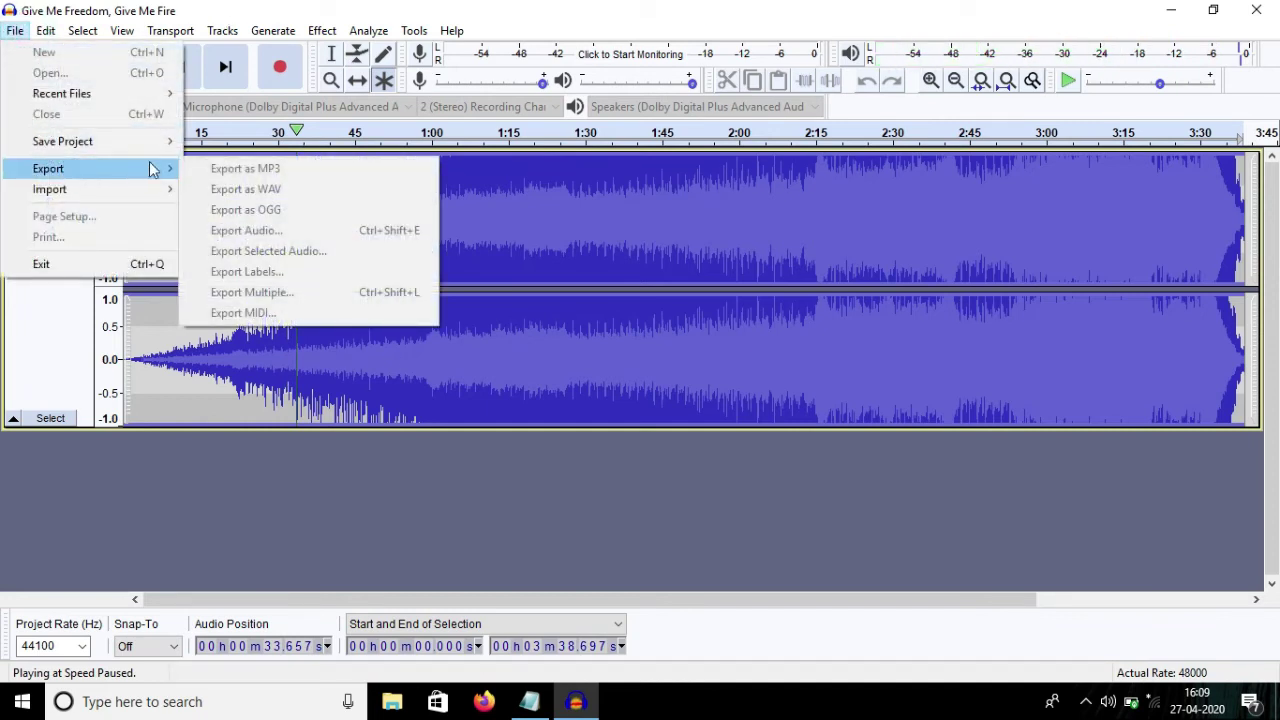
left_click(332, 437)
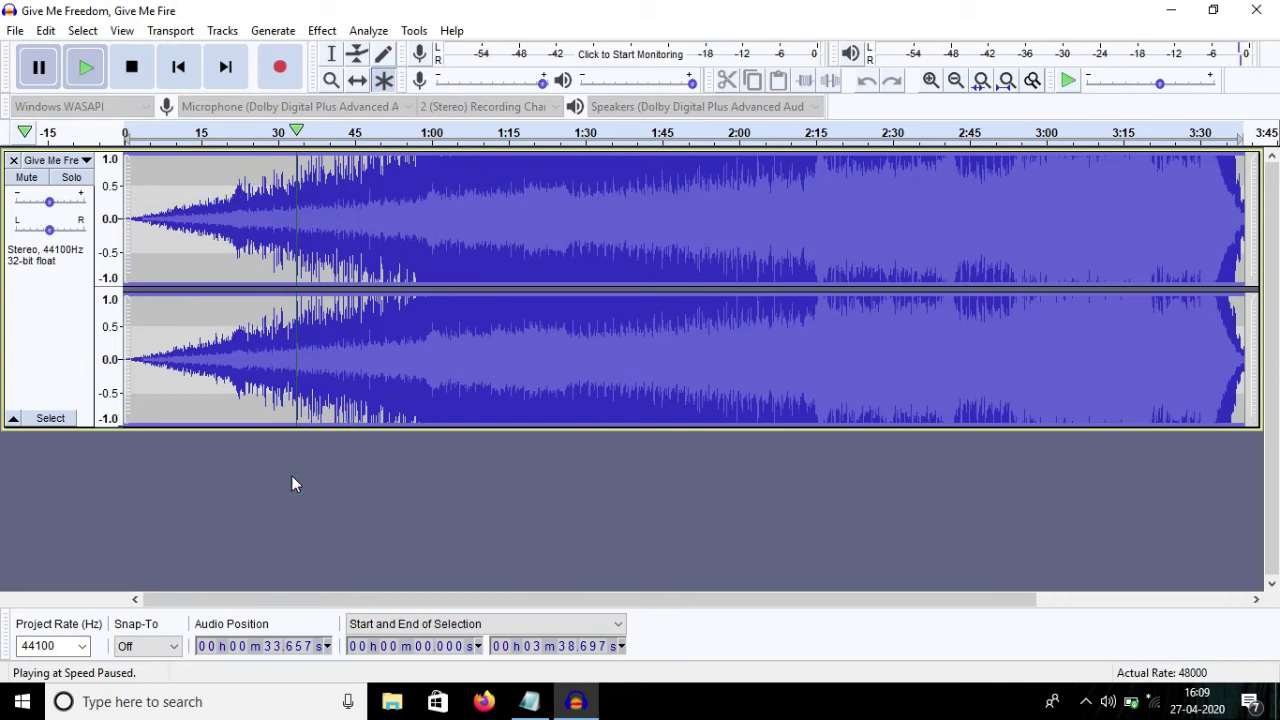
left_click(16, 31)
mouse_move(85, 170)
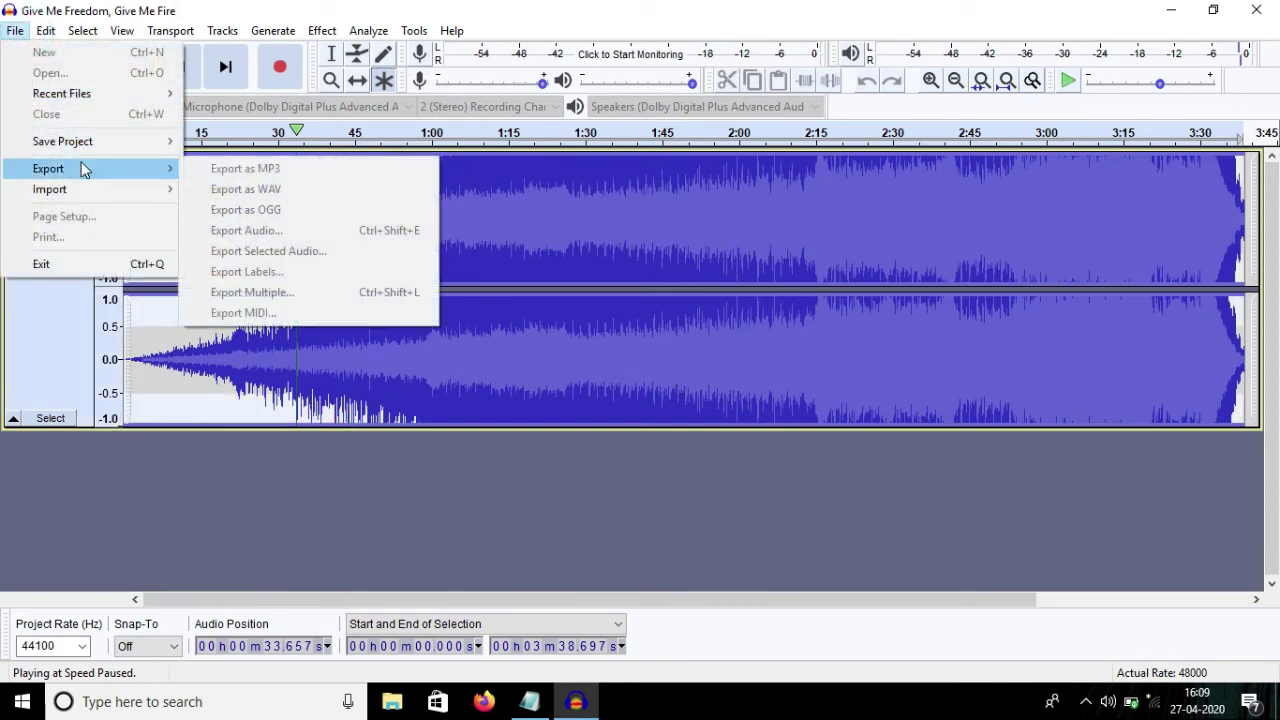
left_click(171, 458)
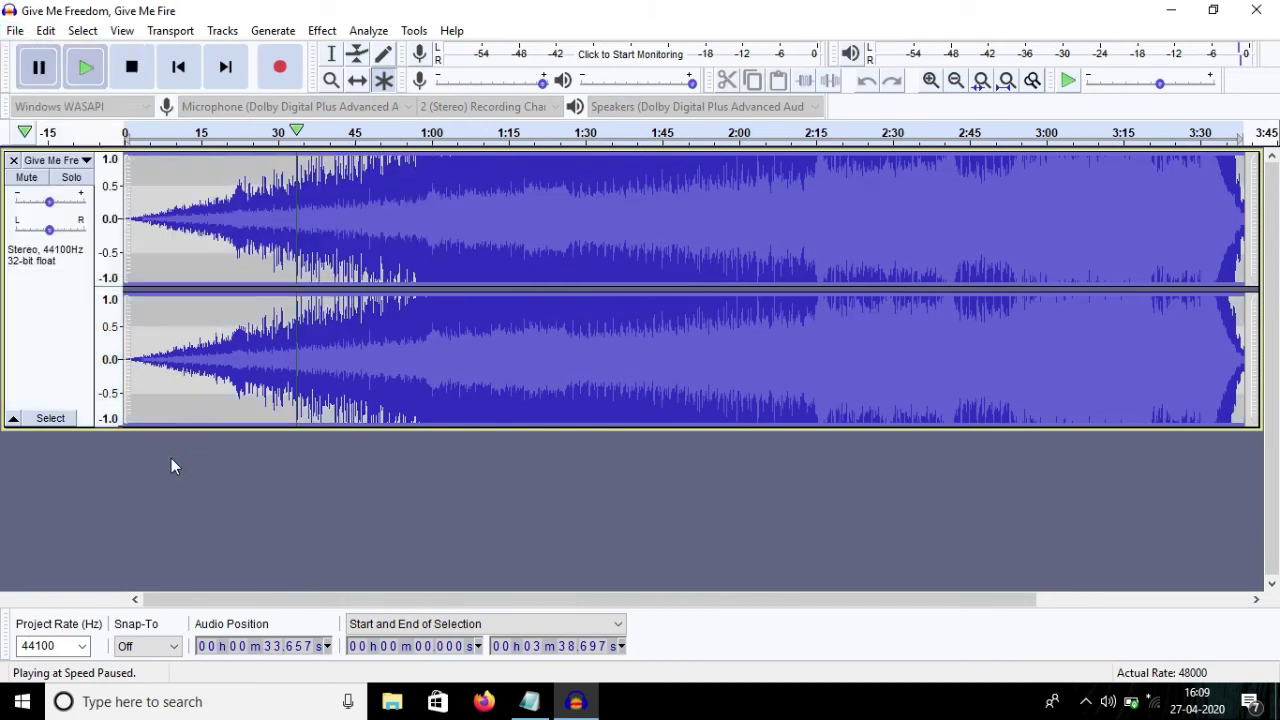
Stop playback and export the audio to the Desktop as MP3 "Give Me Freedom, Give Me Fire" with Standard quality, keeping the metadata tags.
left_click(127, 68)
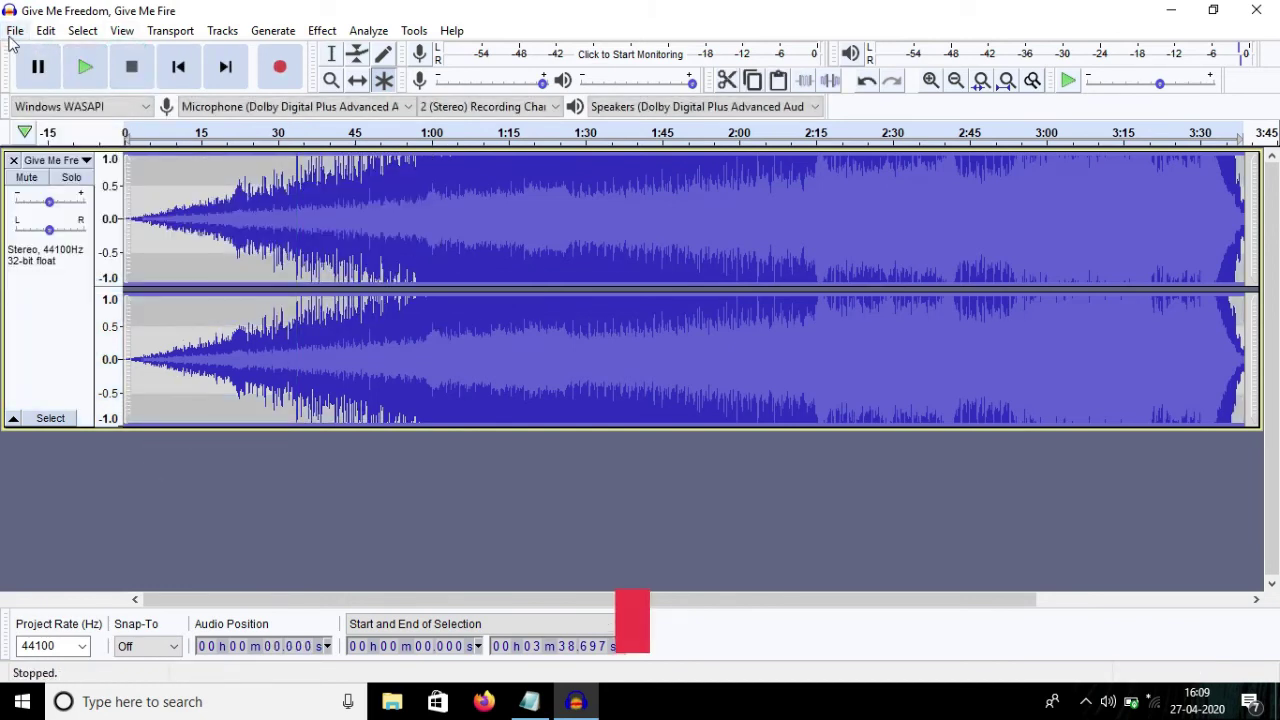
left_click(16, 31)
left_click(245, 169)
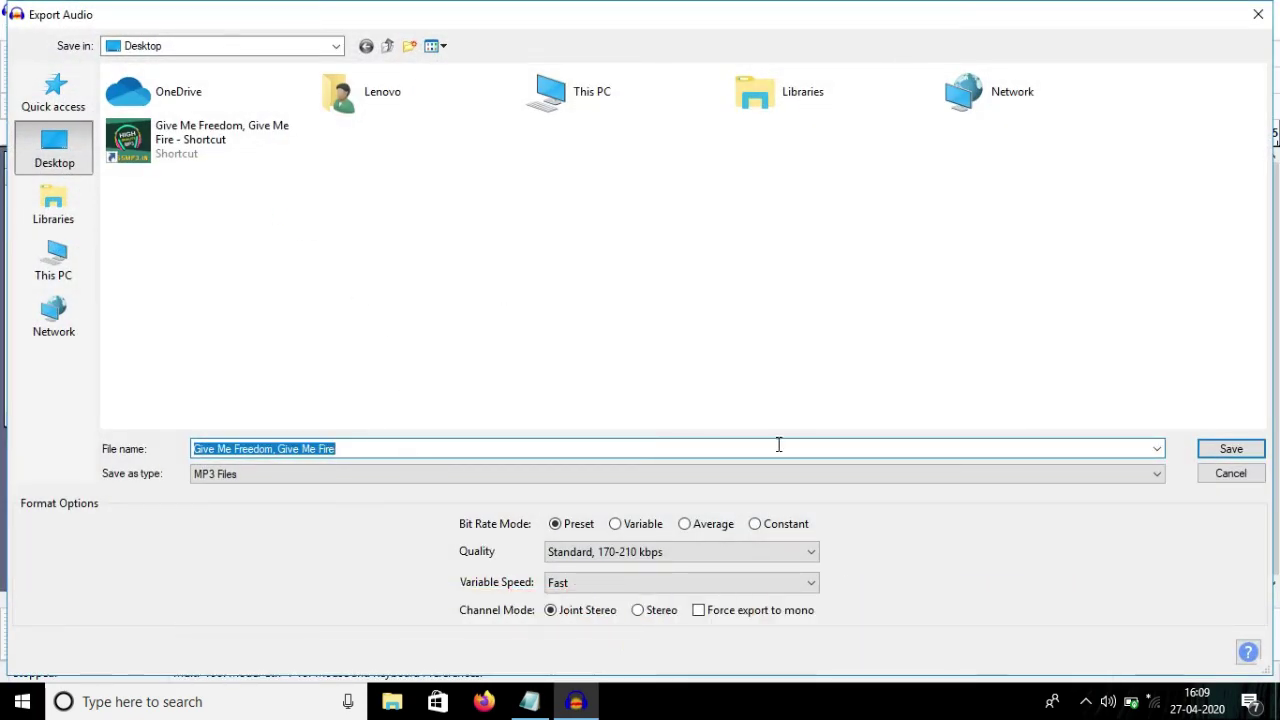
left_click(1247, 441)
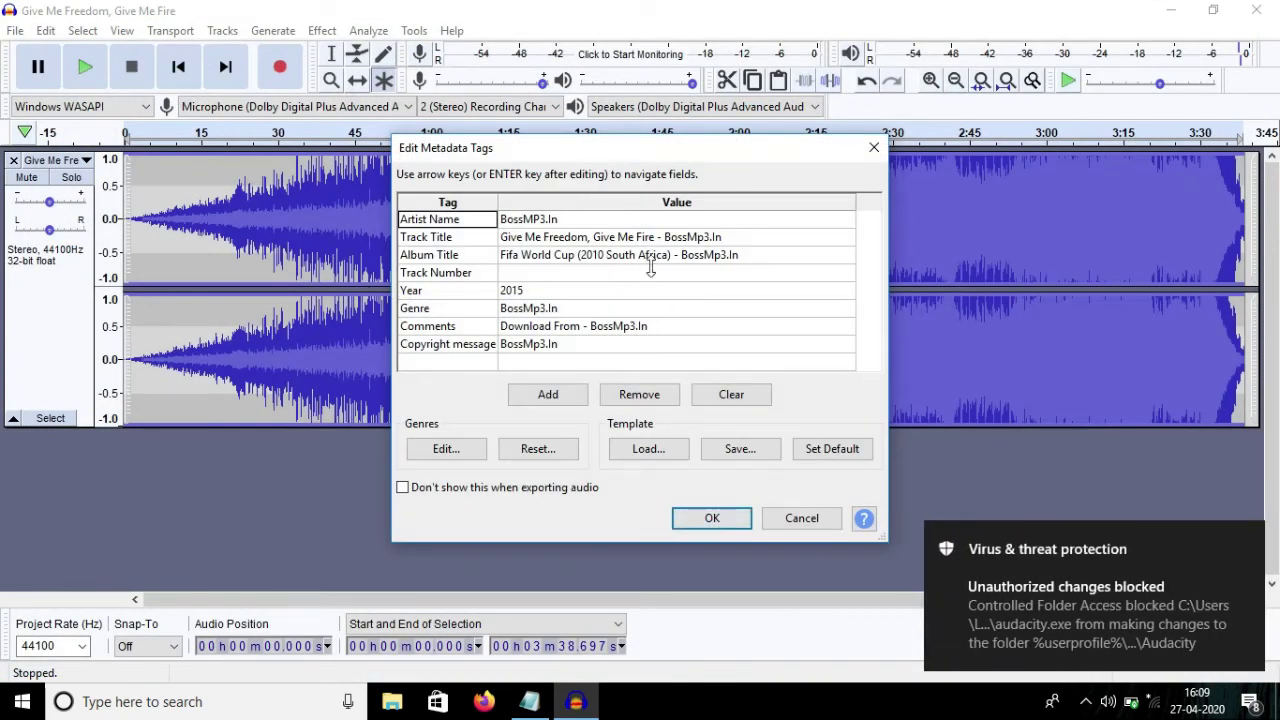
left_click(709, 514)
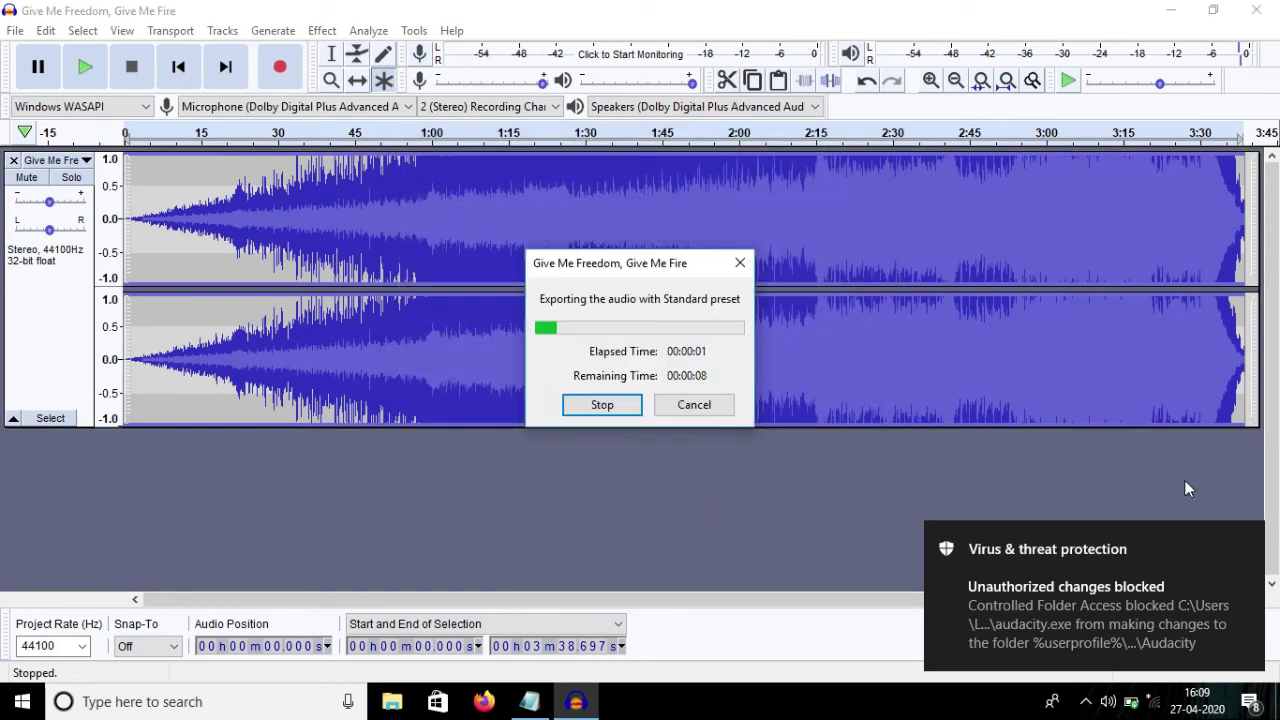
left_click(1256, 546)
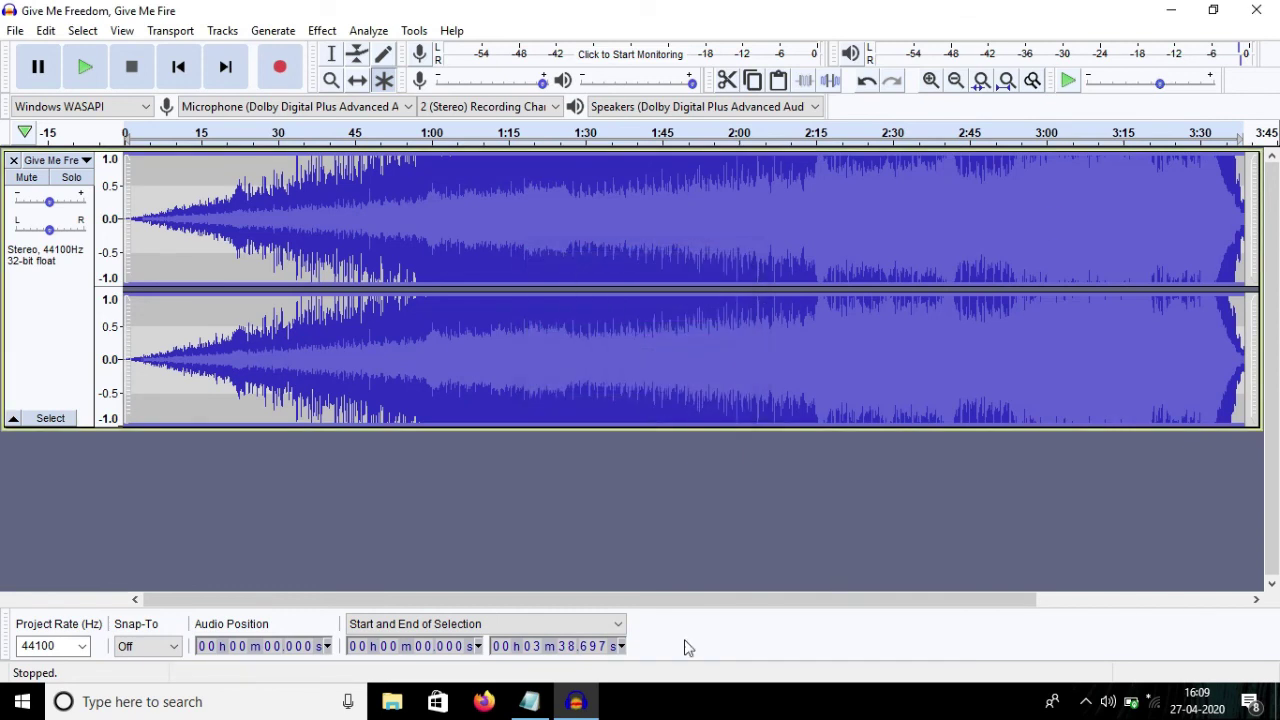
Switch to the AUDIO EDITING note in Notepad, read through to its closing lines and minimize it.
left_click(540, 709)
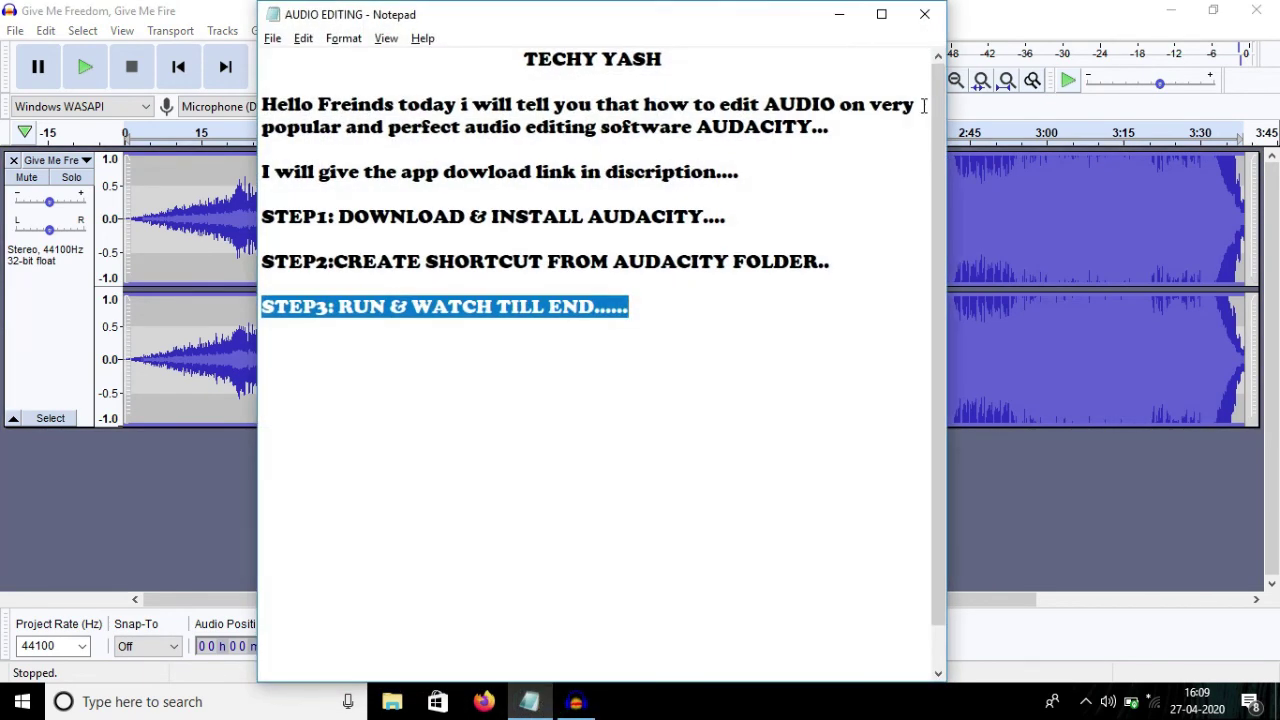
left_click_drag(931, 110, 931, 152)
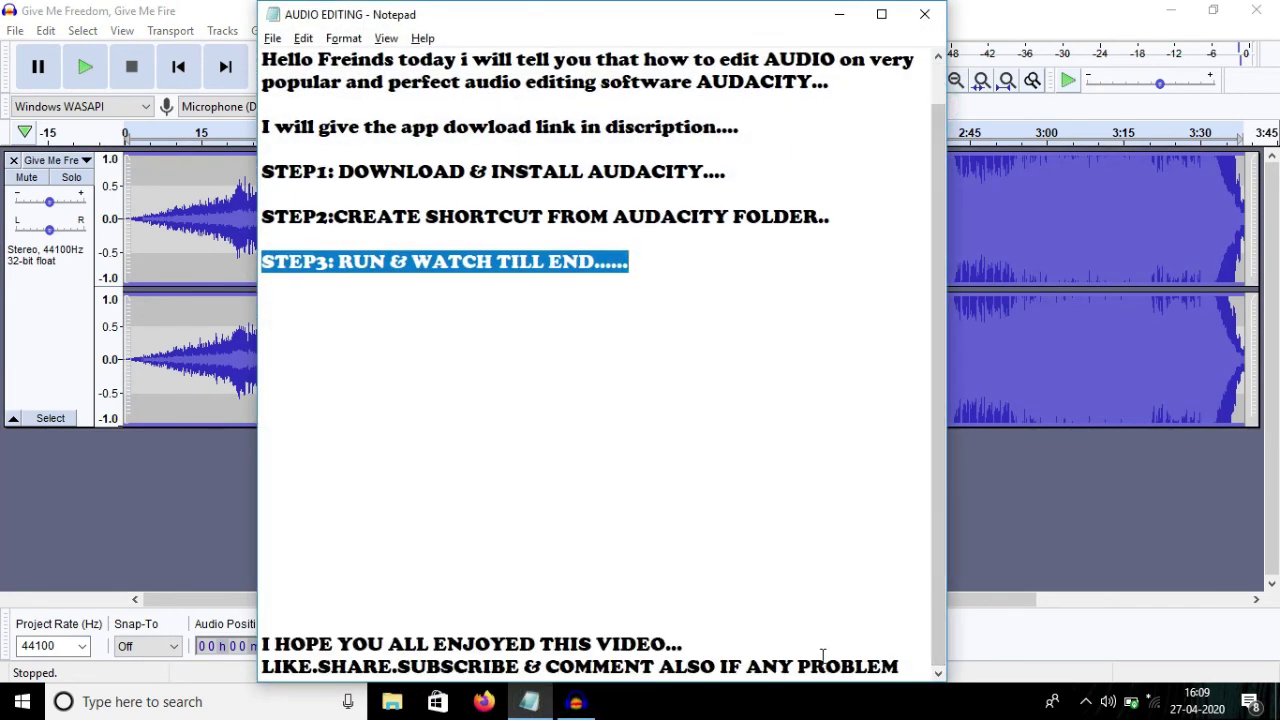
left_click_drag(880, 668, 228, 640)
left_click(262, 441)
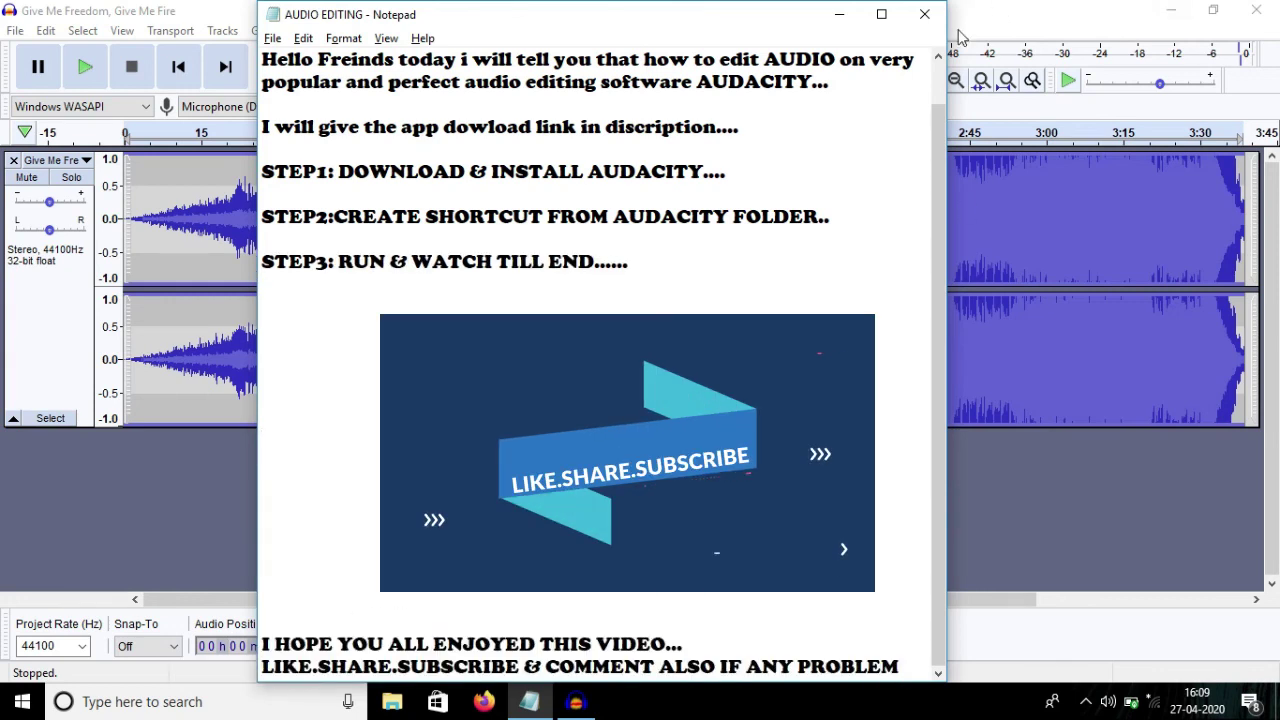
left_click(839, 14)
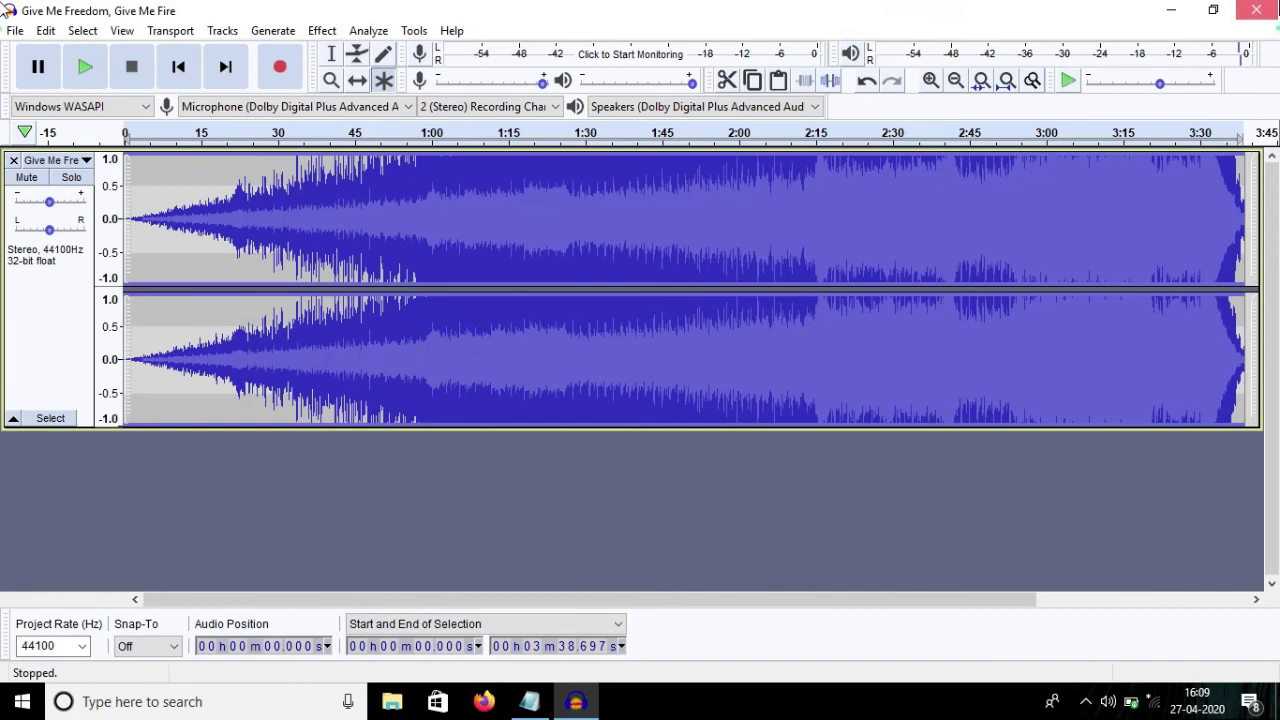
Close the Audacity project without saving its changes.
left_click(1256, 10)
left_click(677, 343)
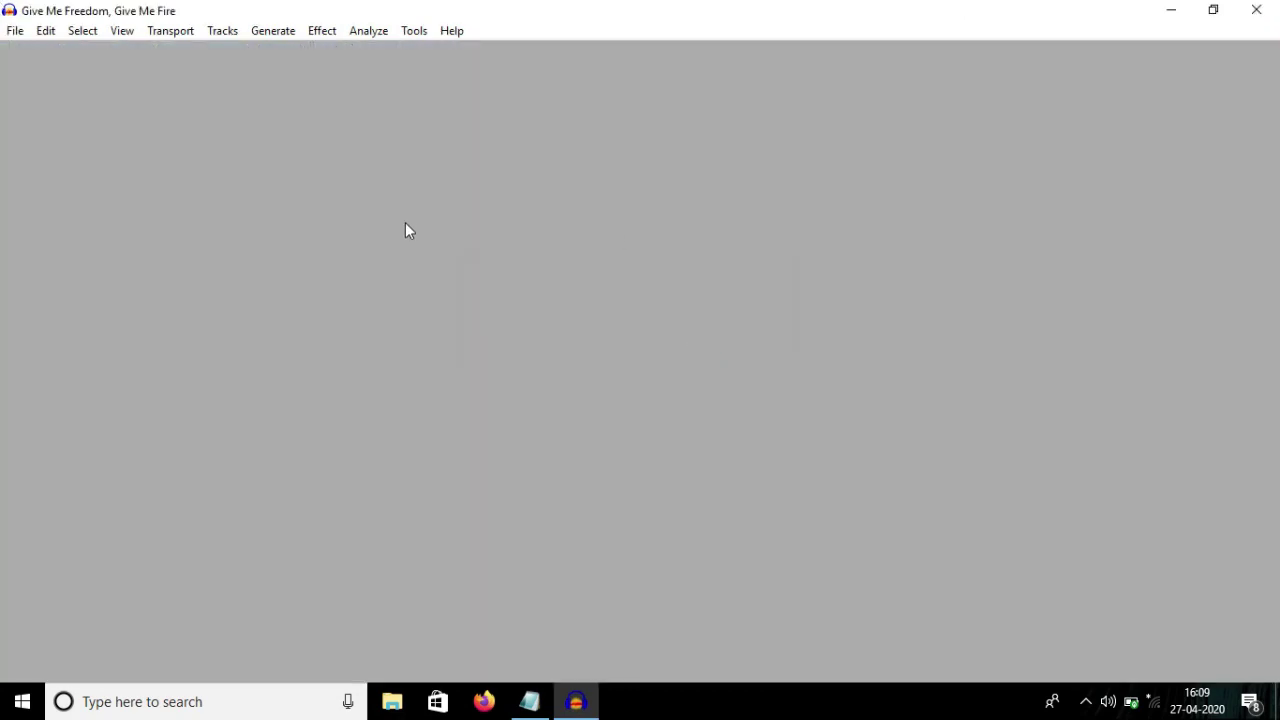